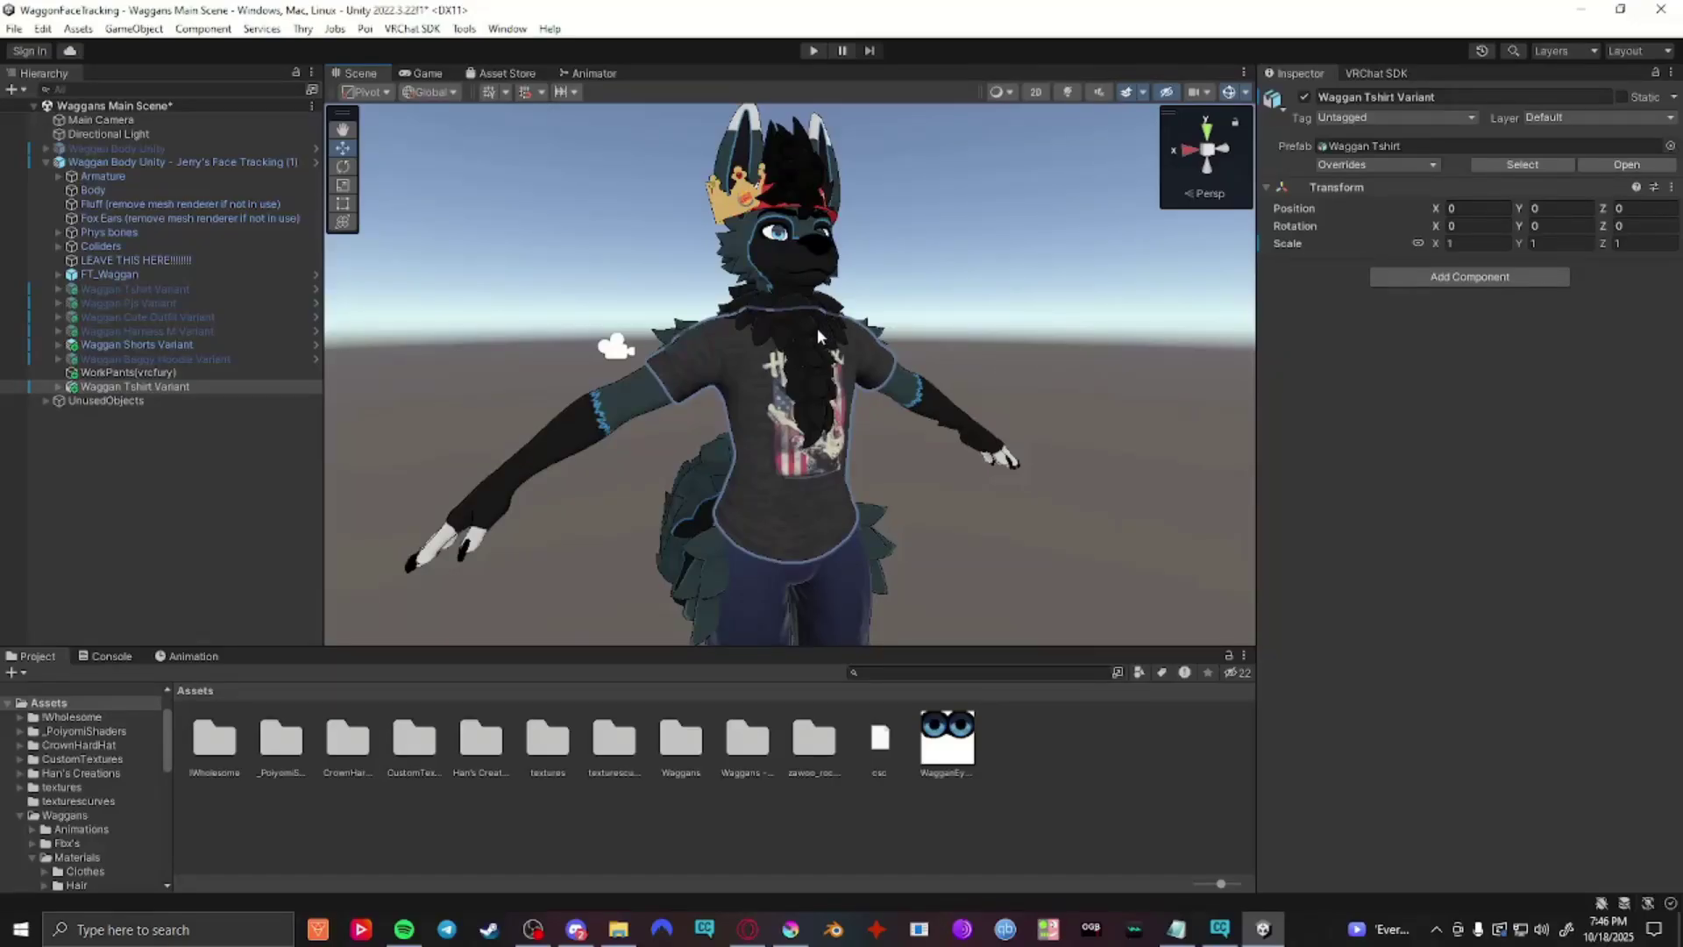
- Add a Toggle (VRCFury) component to Waggan Tshirt Variant, found by searching 'togg'
left_click_drag(817, 328, 508, 308, "alt")
scroll(838, 313, "up", 3)
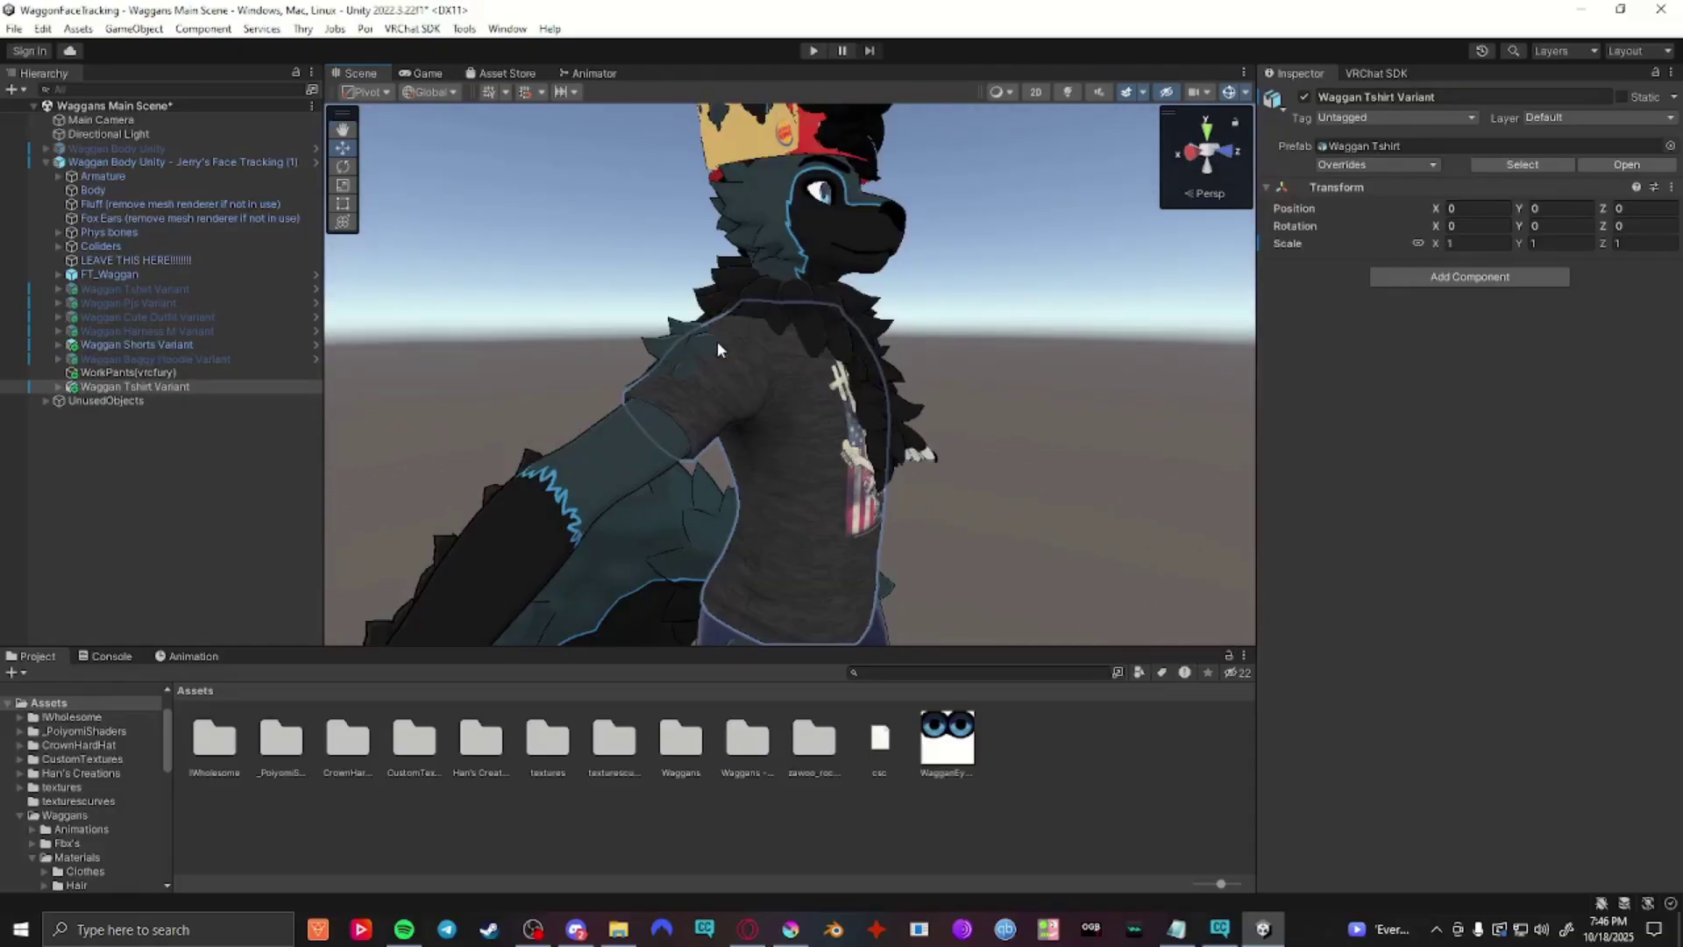
left_click_drag(838, 335, 793, 338, "alt")
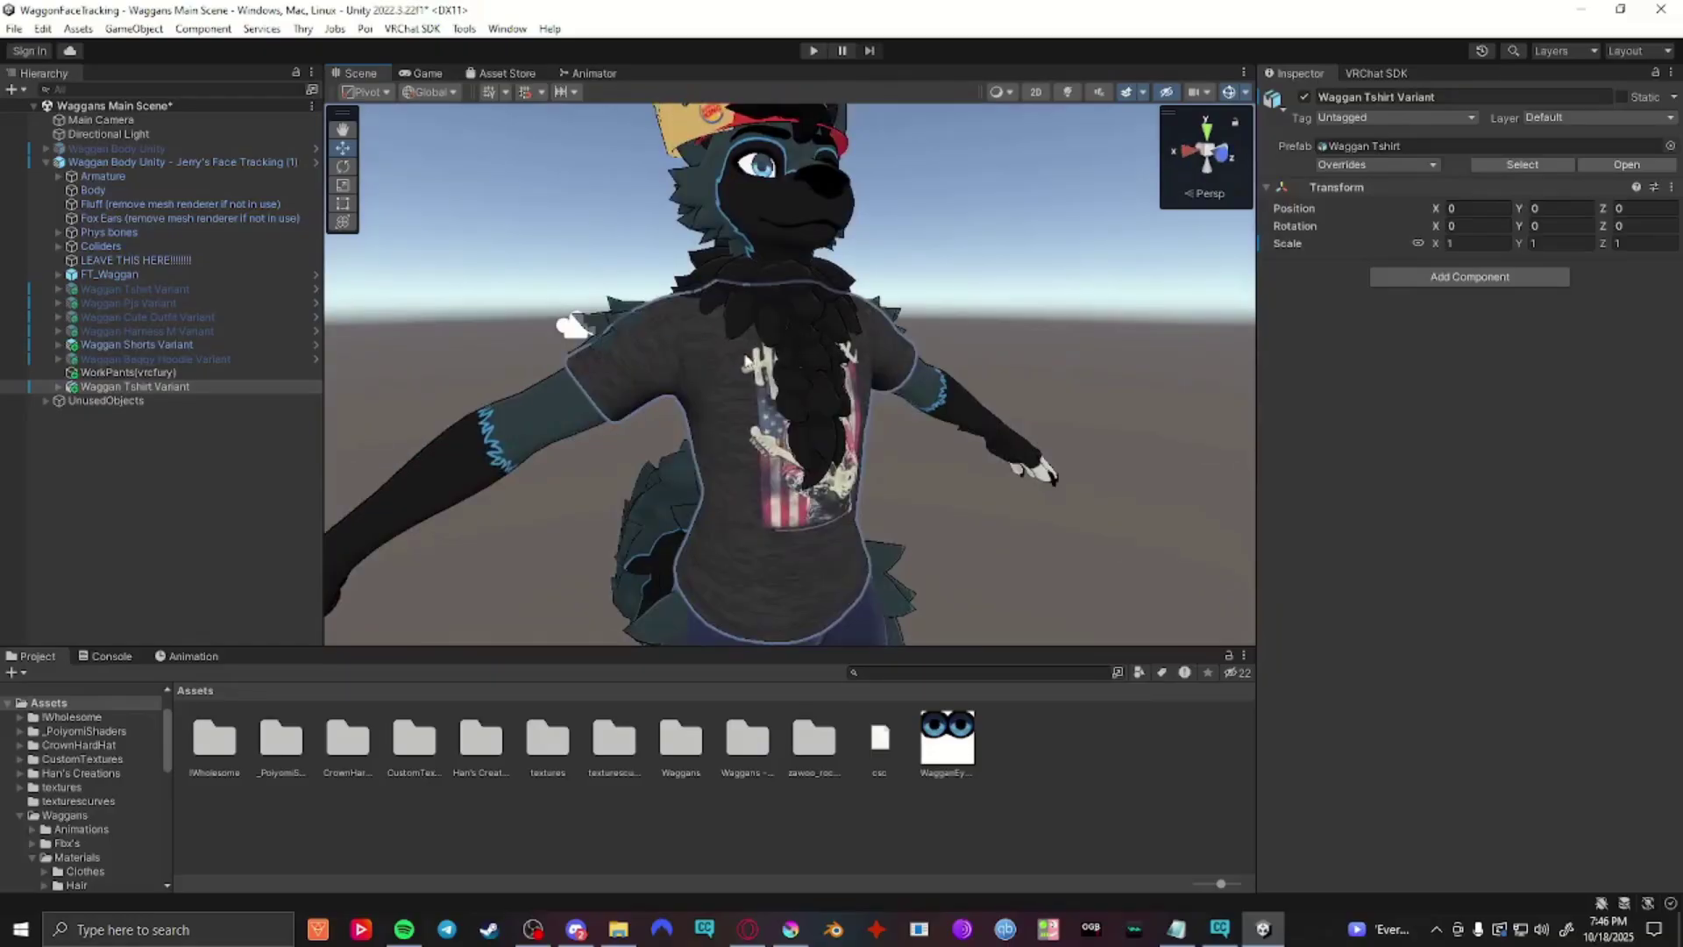
left_click(125, 386)
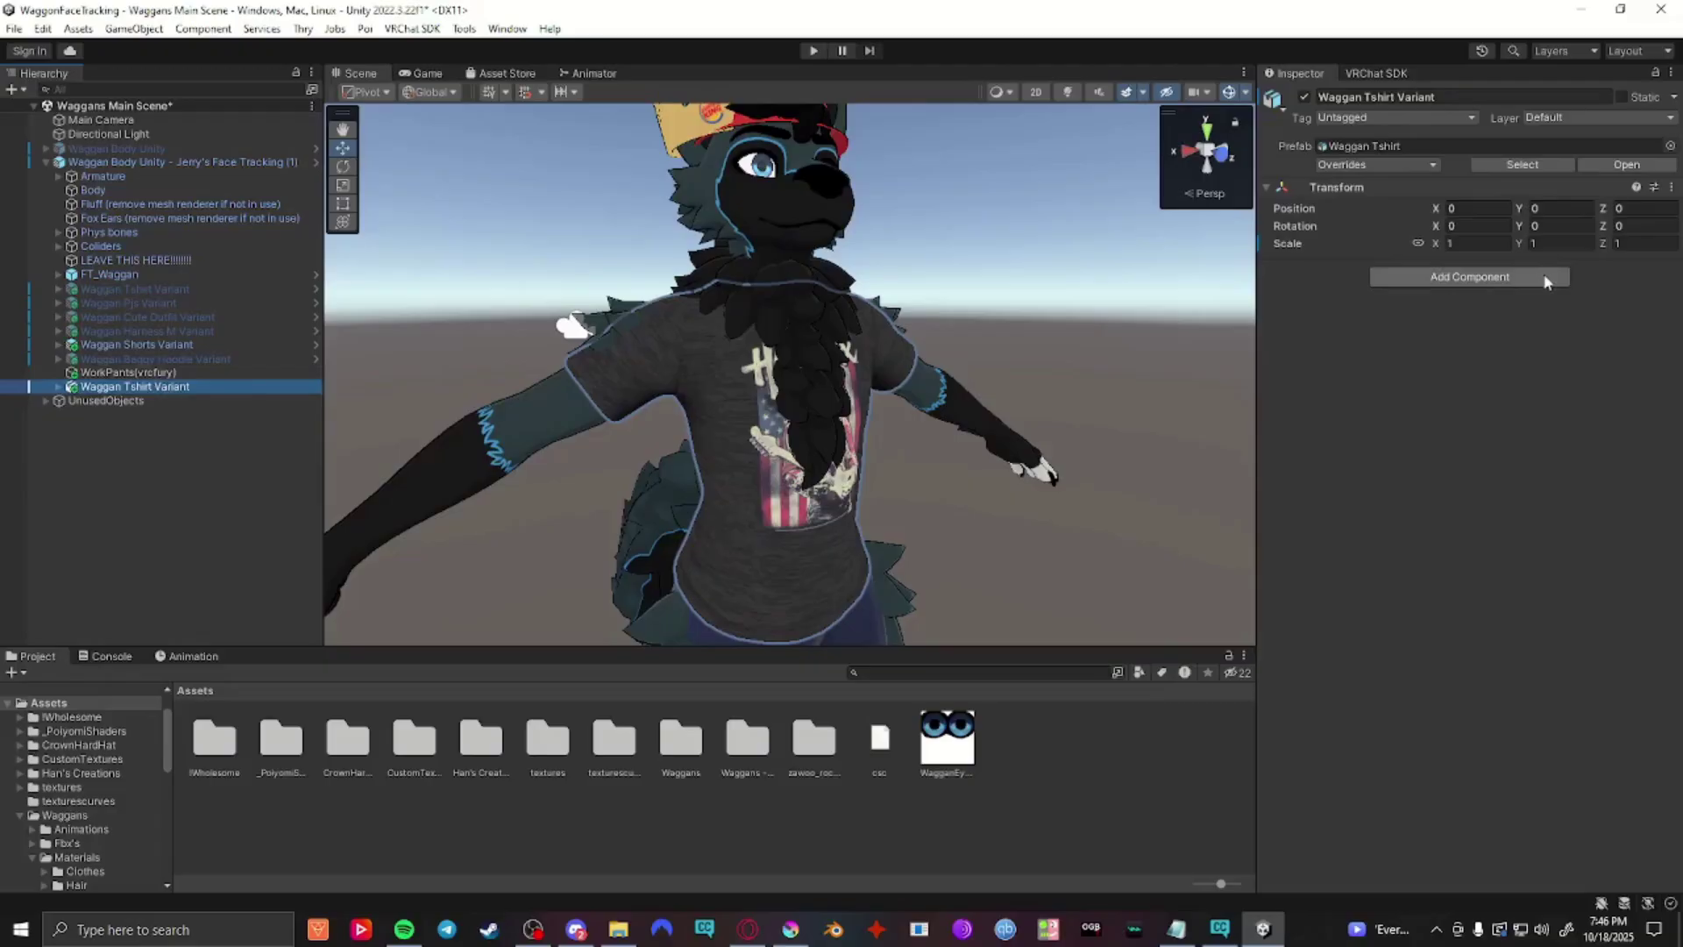
left_click(1443, 278)
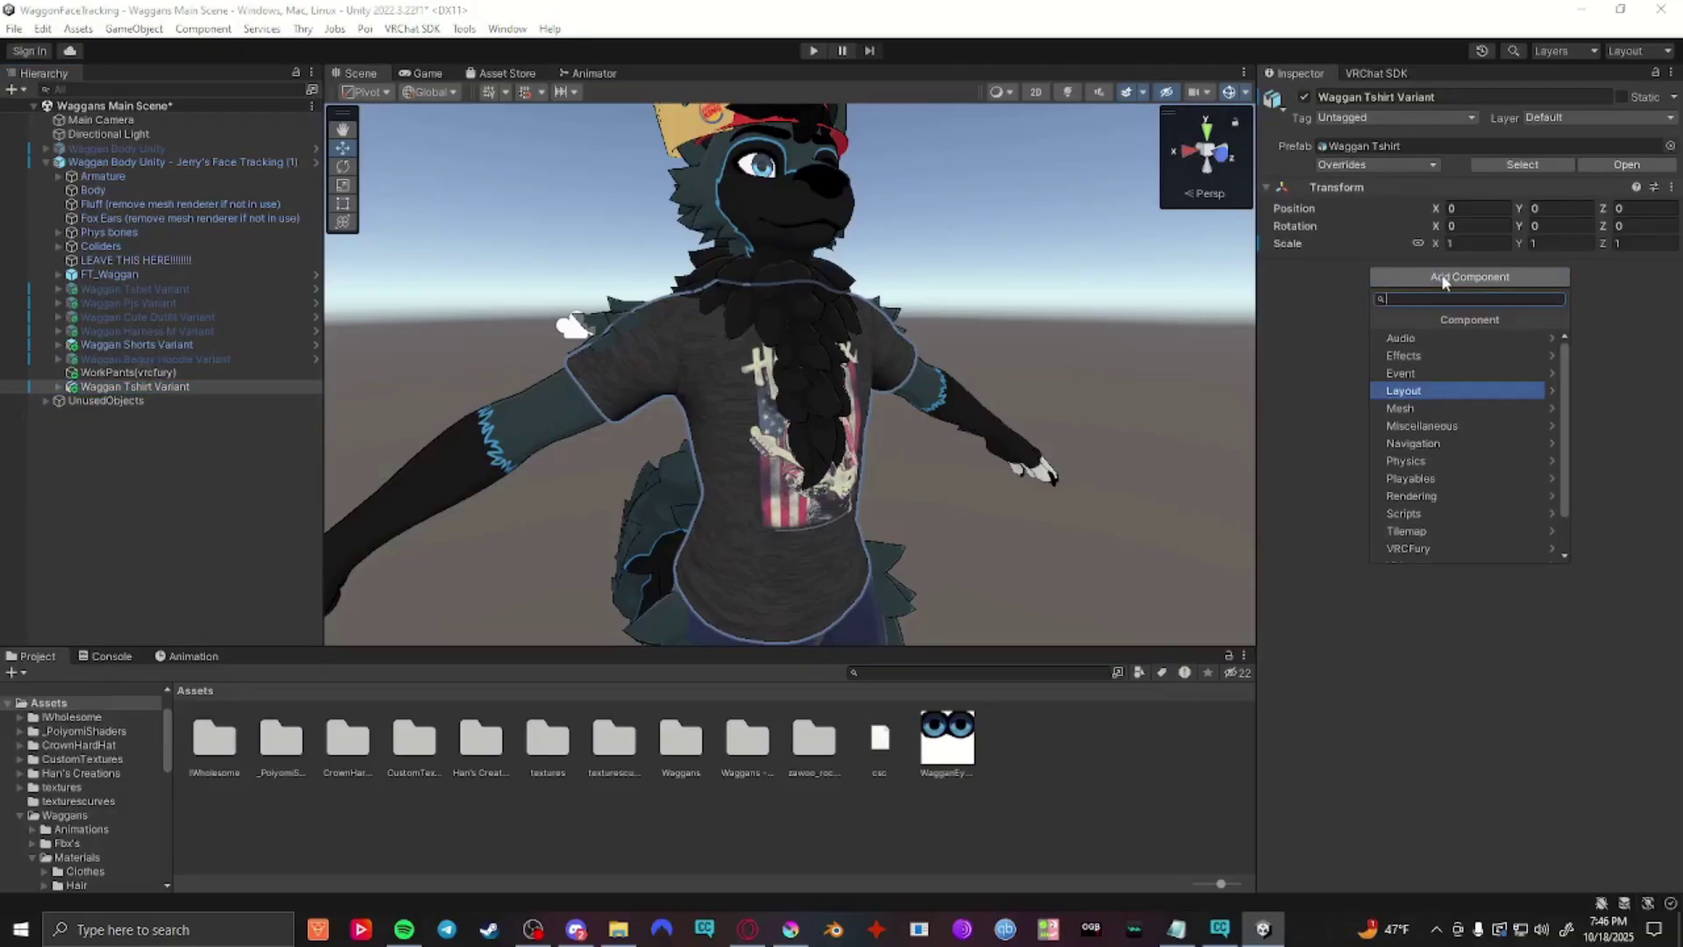
type("togg")
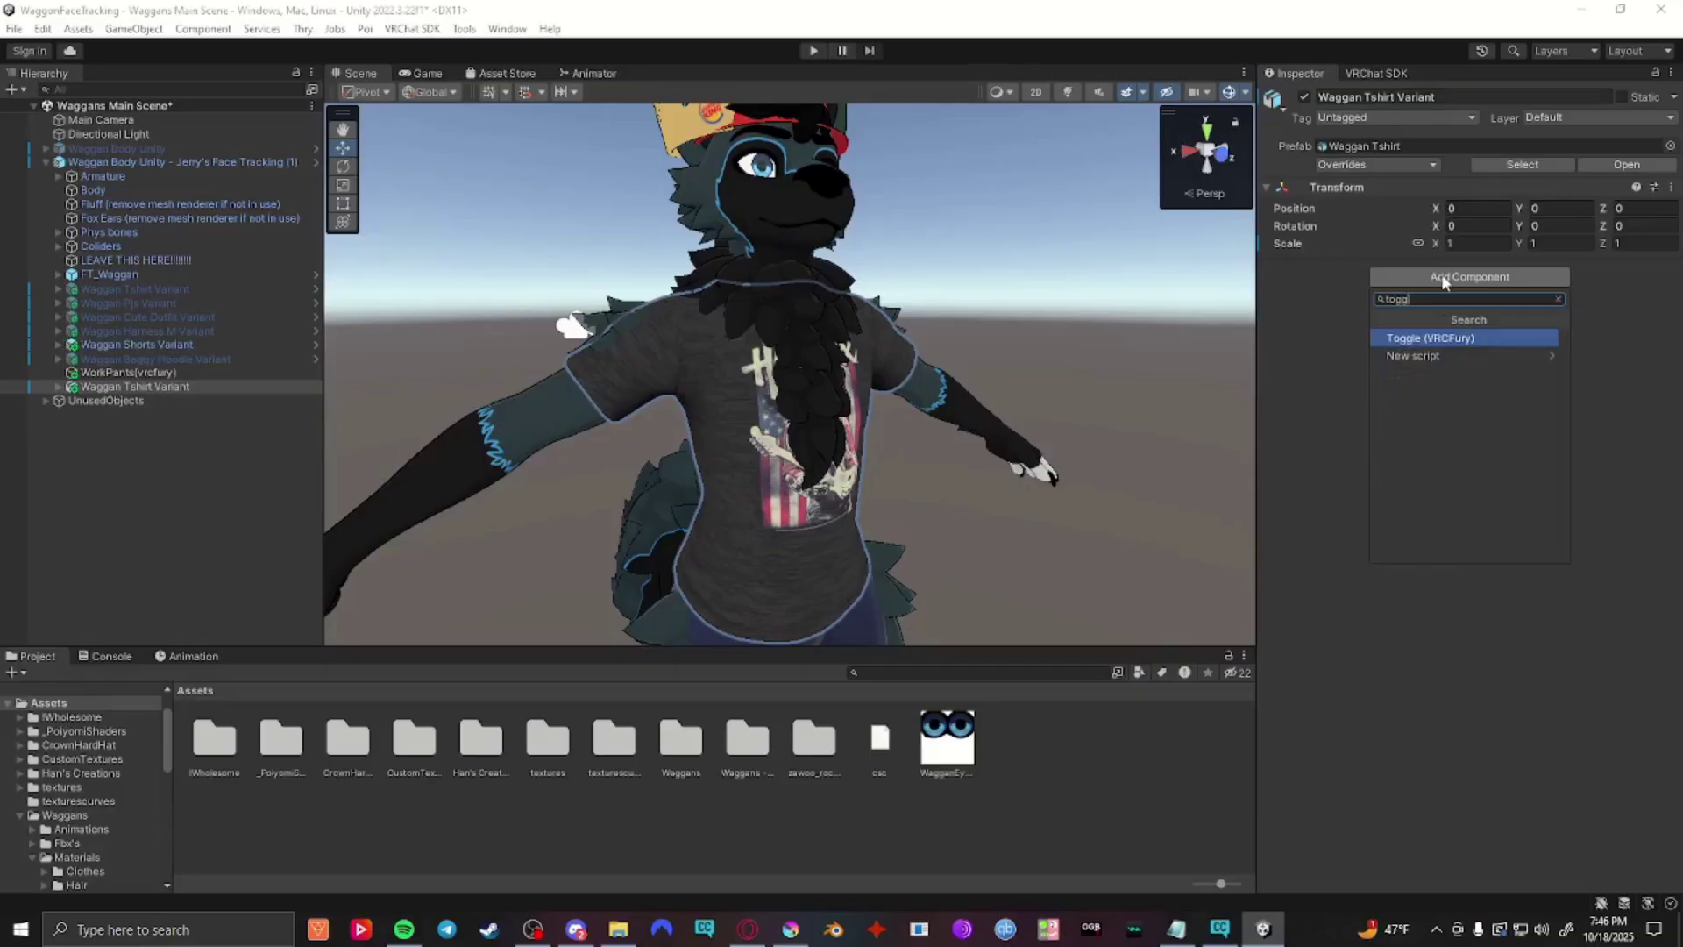
left_click(1465, 340)
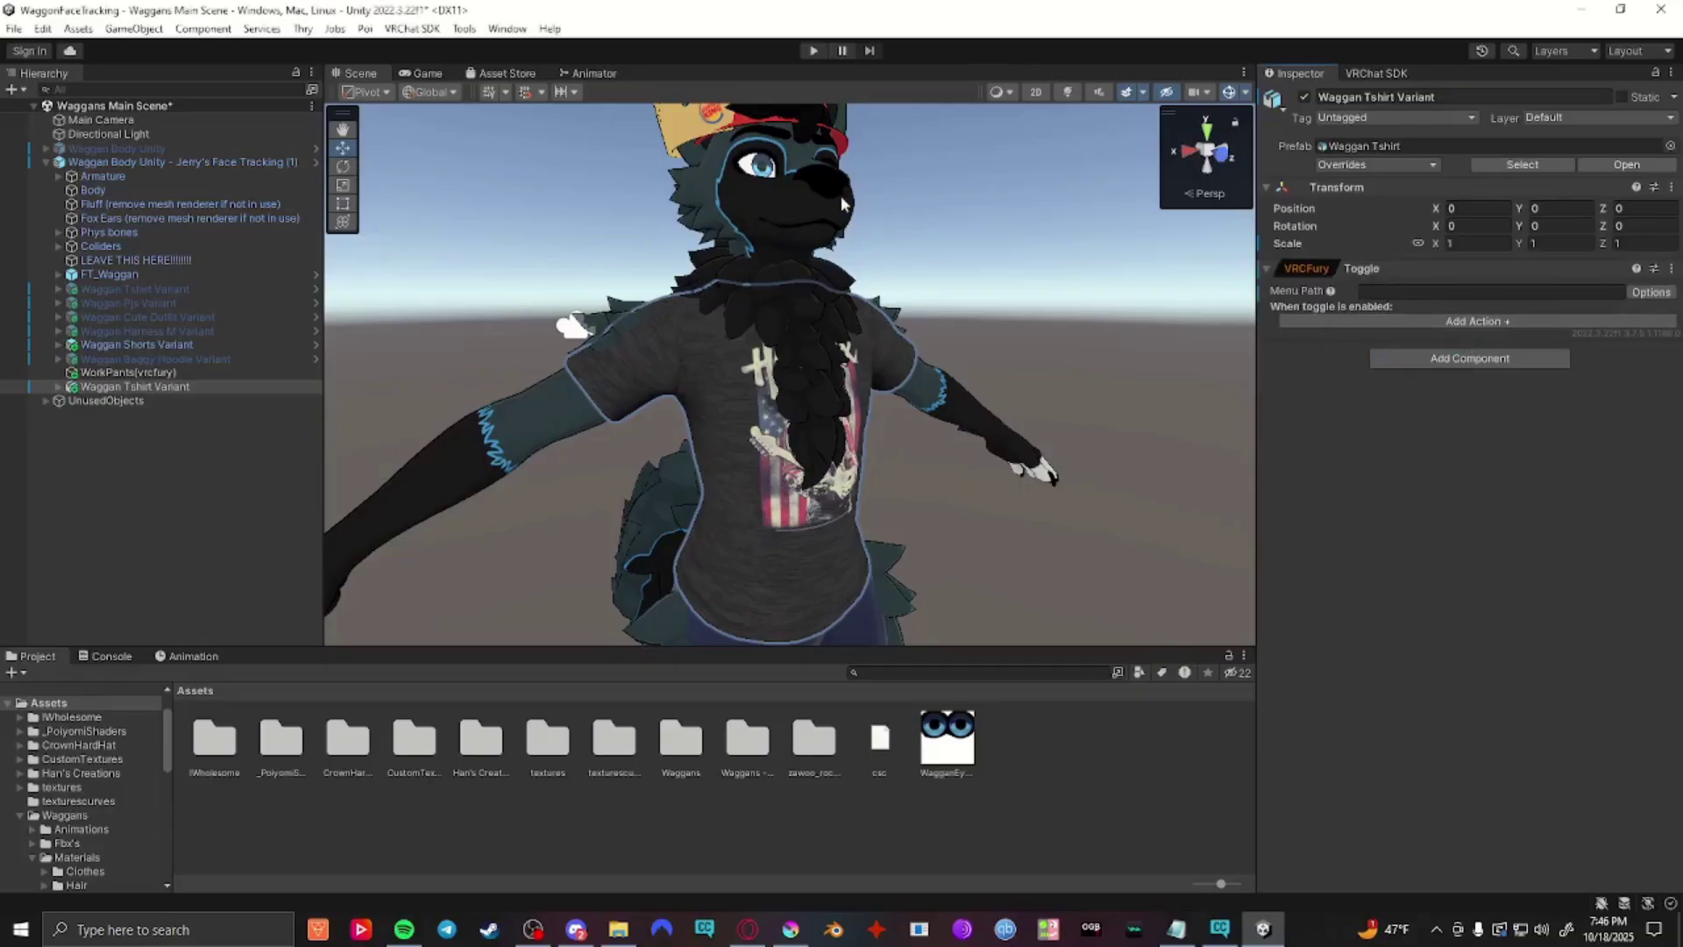
mouse_move(1213, 931)
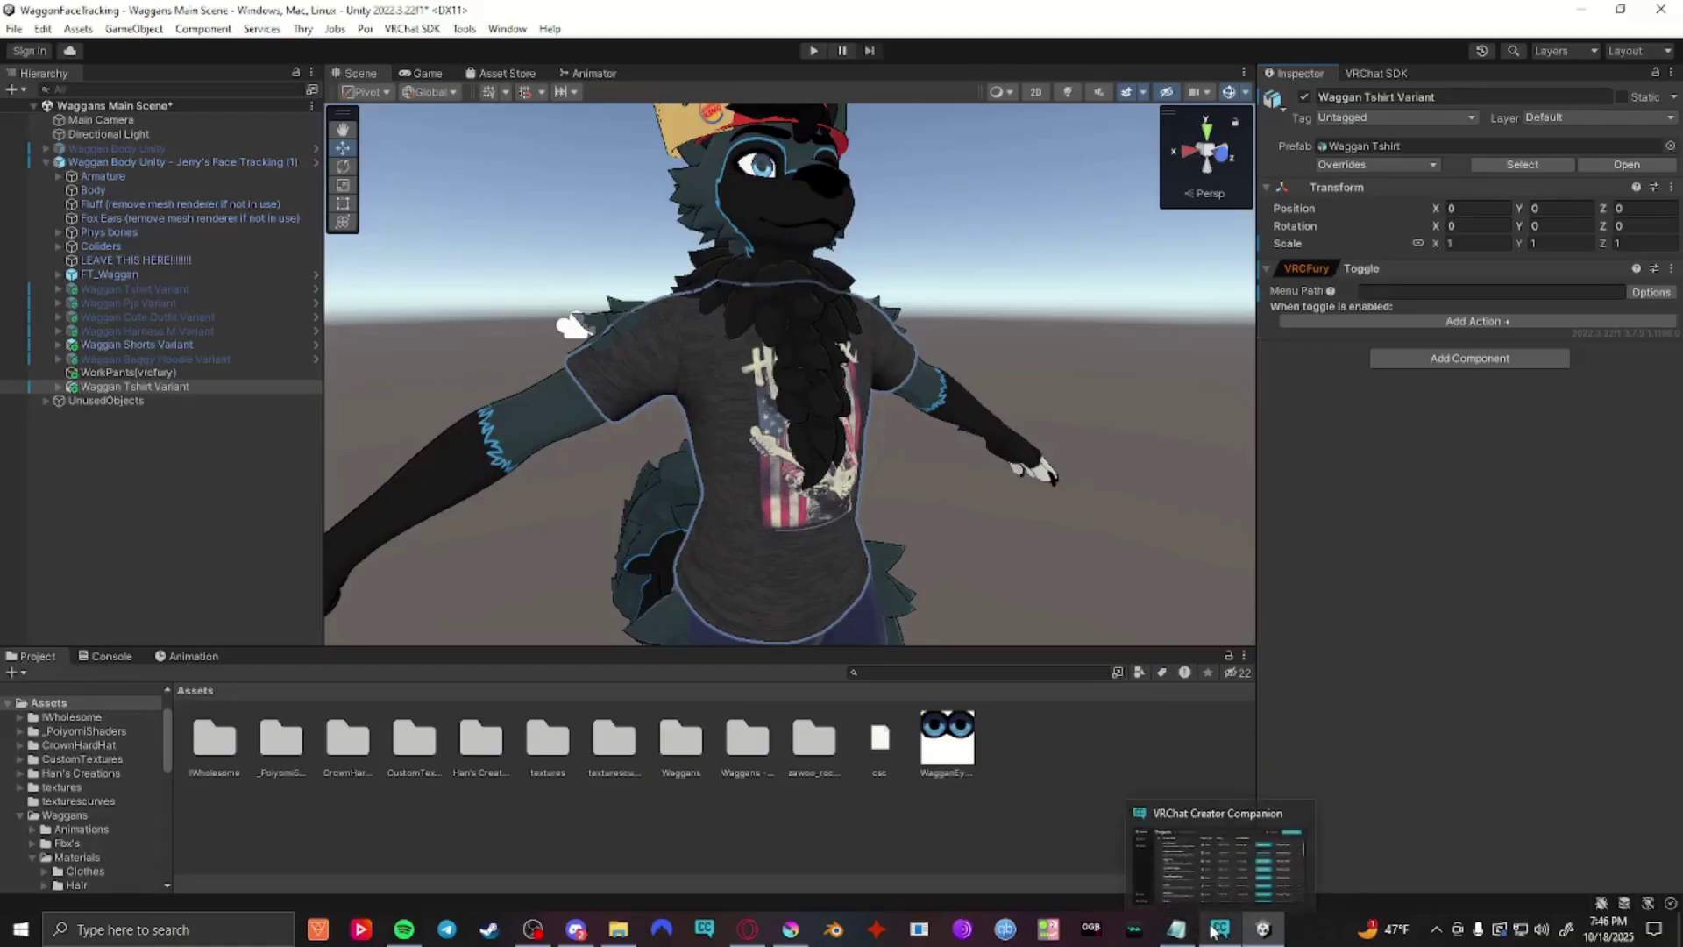
left_click(1218, 929)
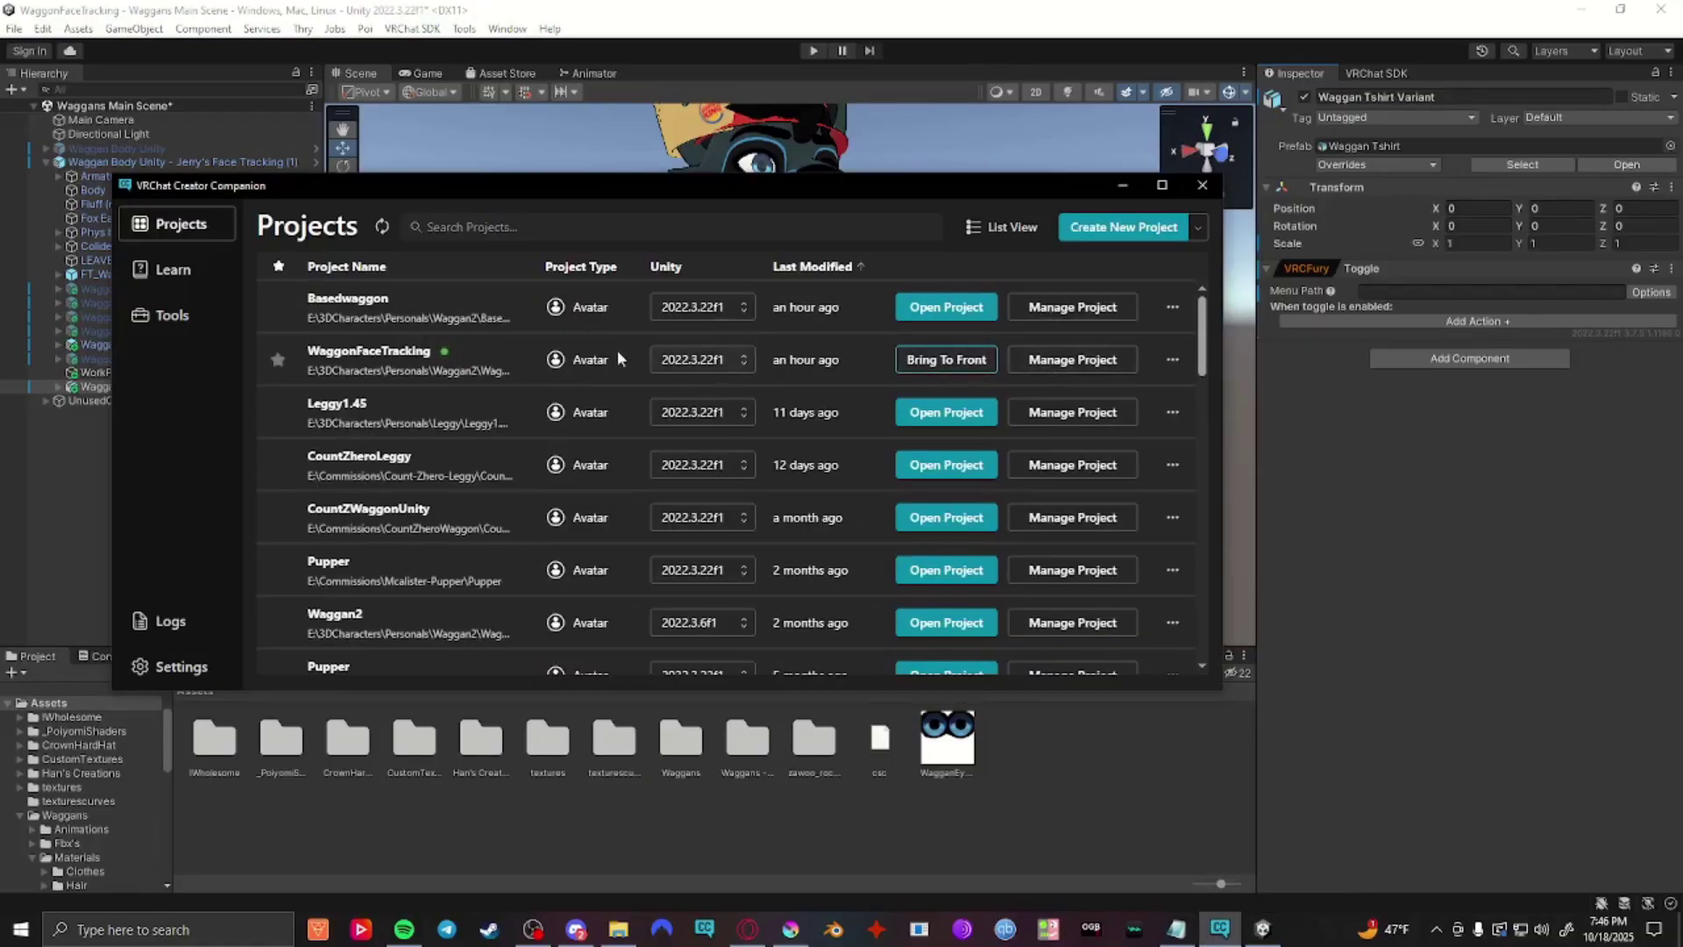
left_click(1087, 367)
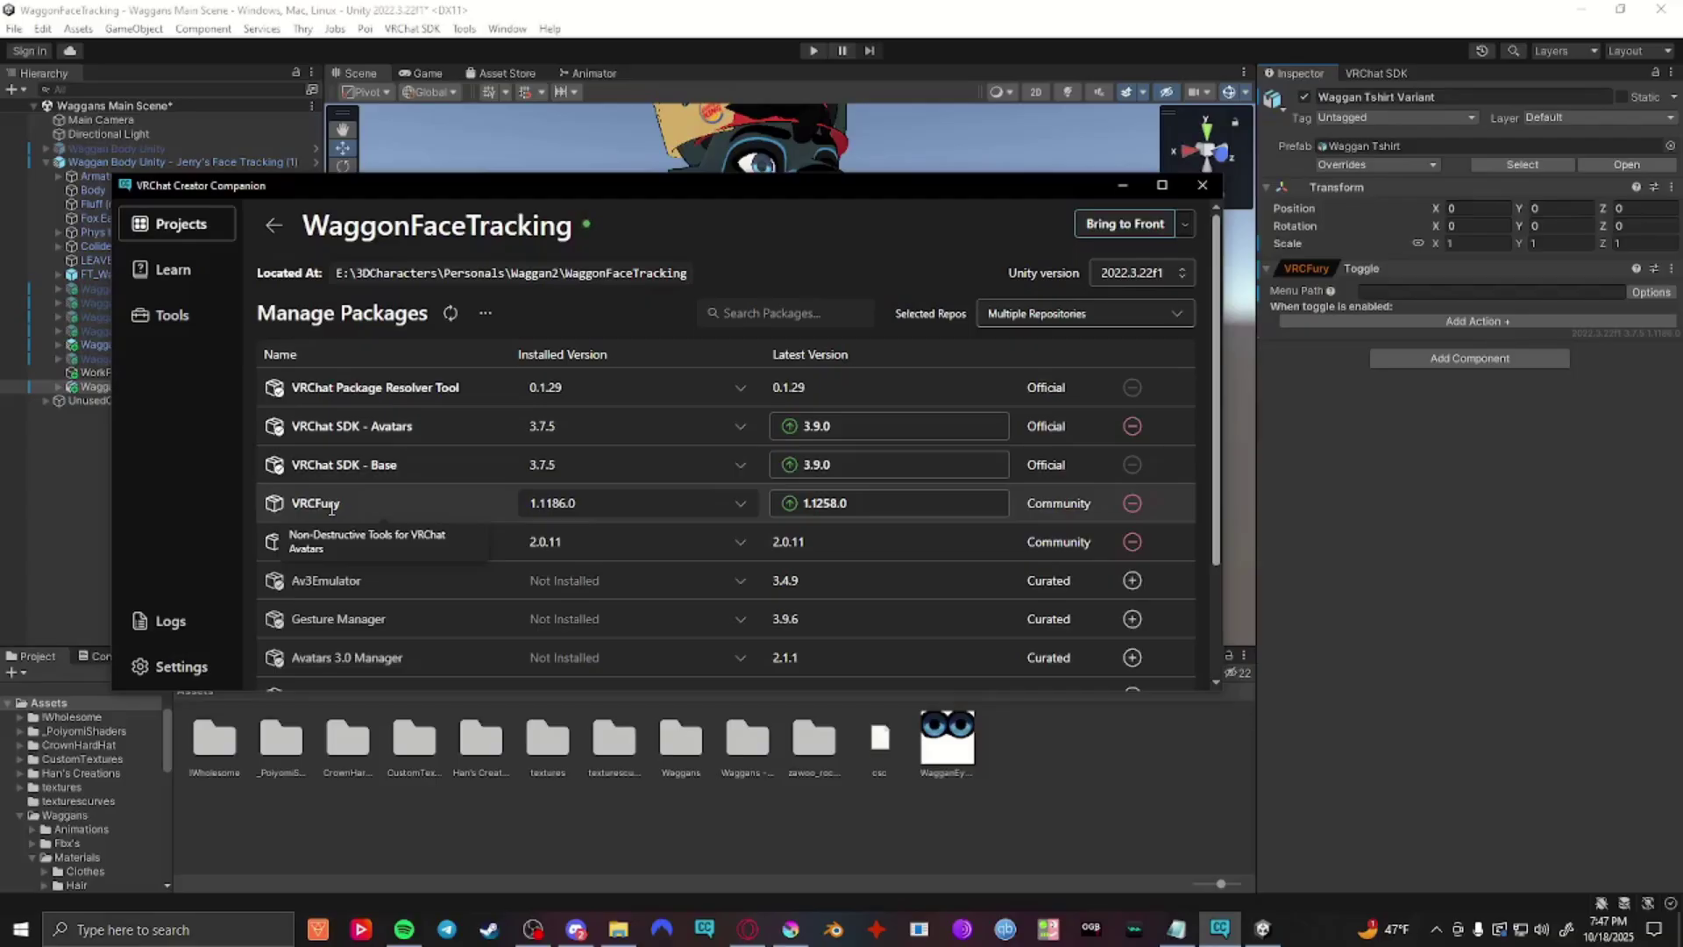
left_click(1367, 300)
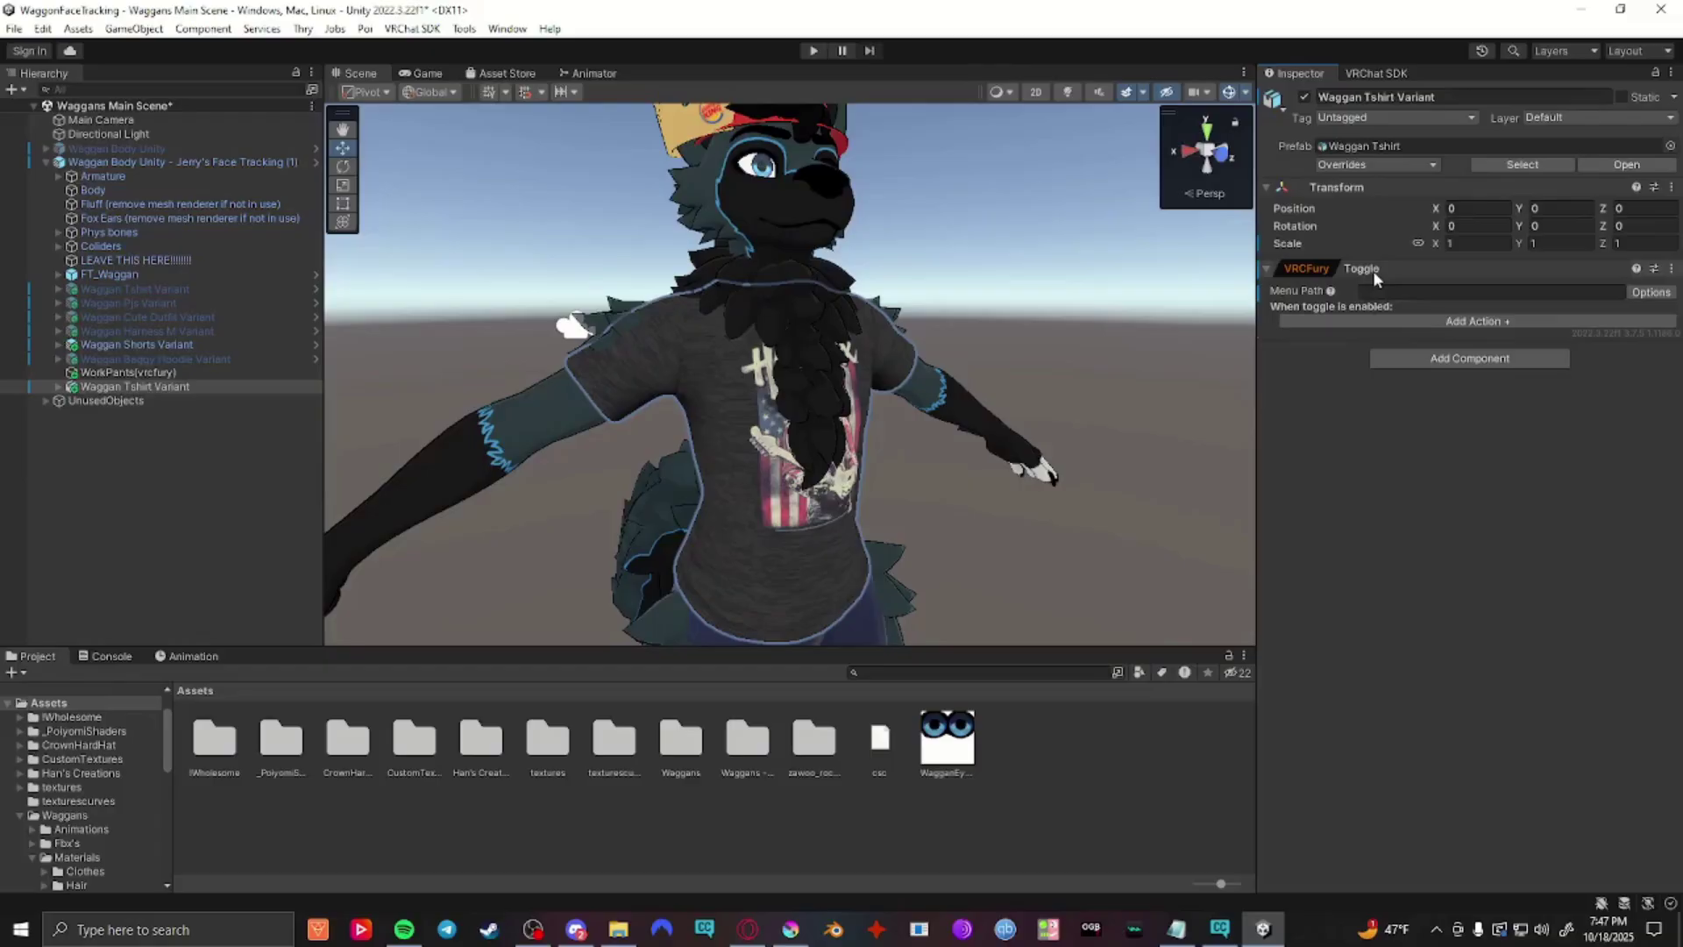
- Add a BlendShape action to the T-shirt's VRCFury Toggle and preview its blendshape list
left_click(1443, 322)
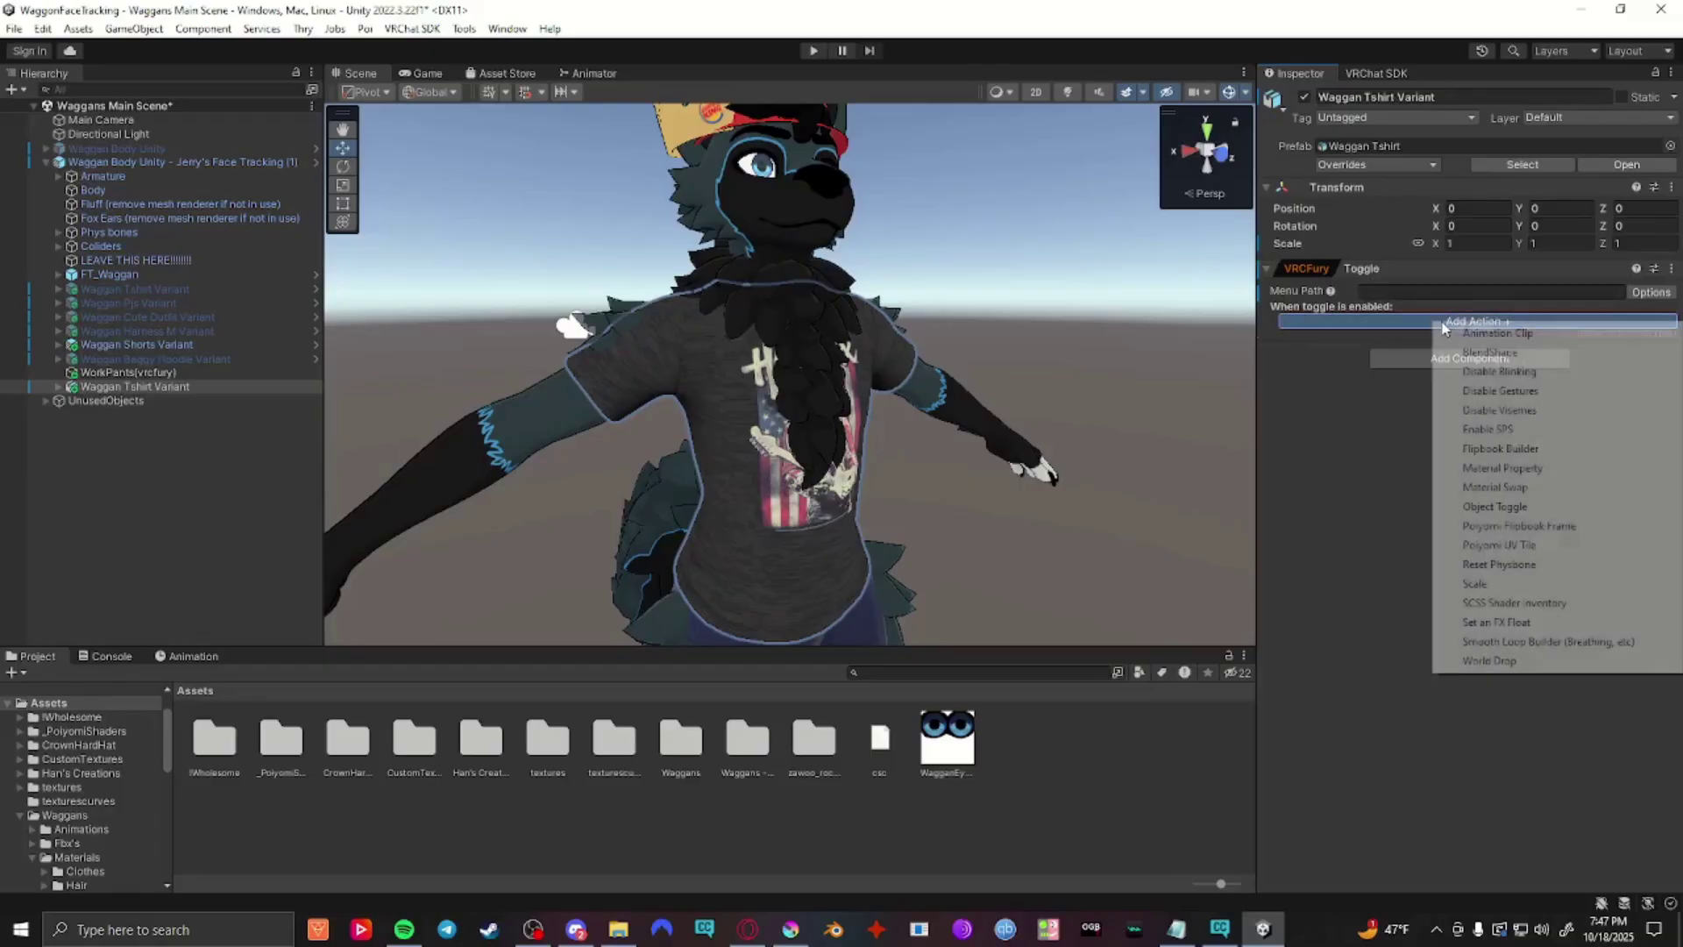
left_click(1527, 354)
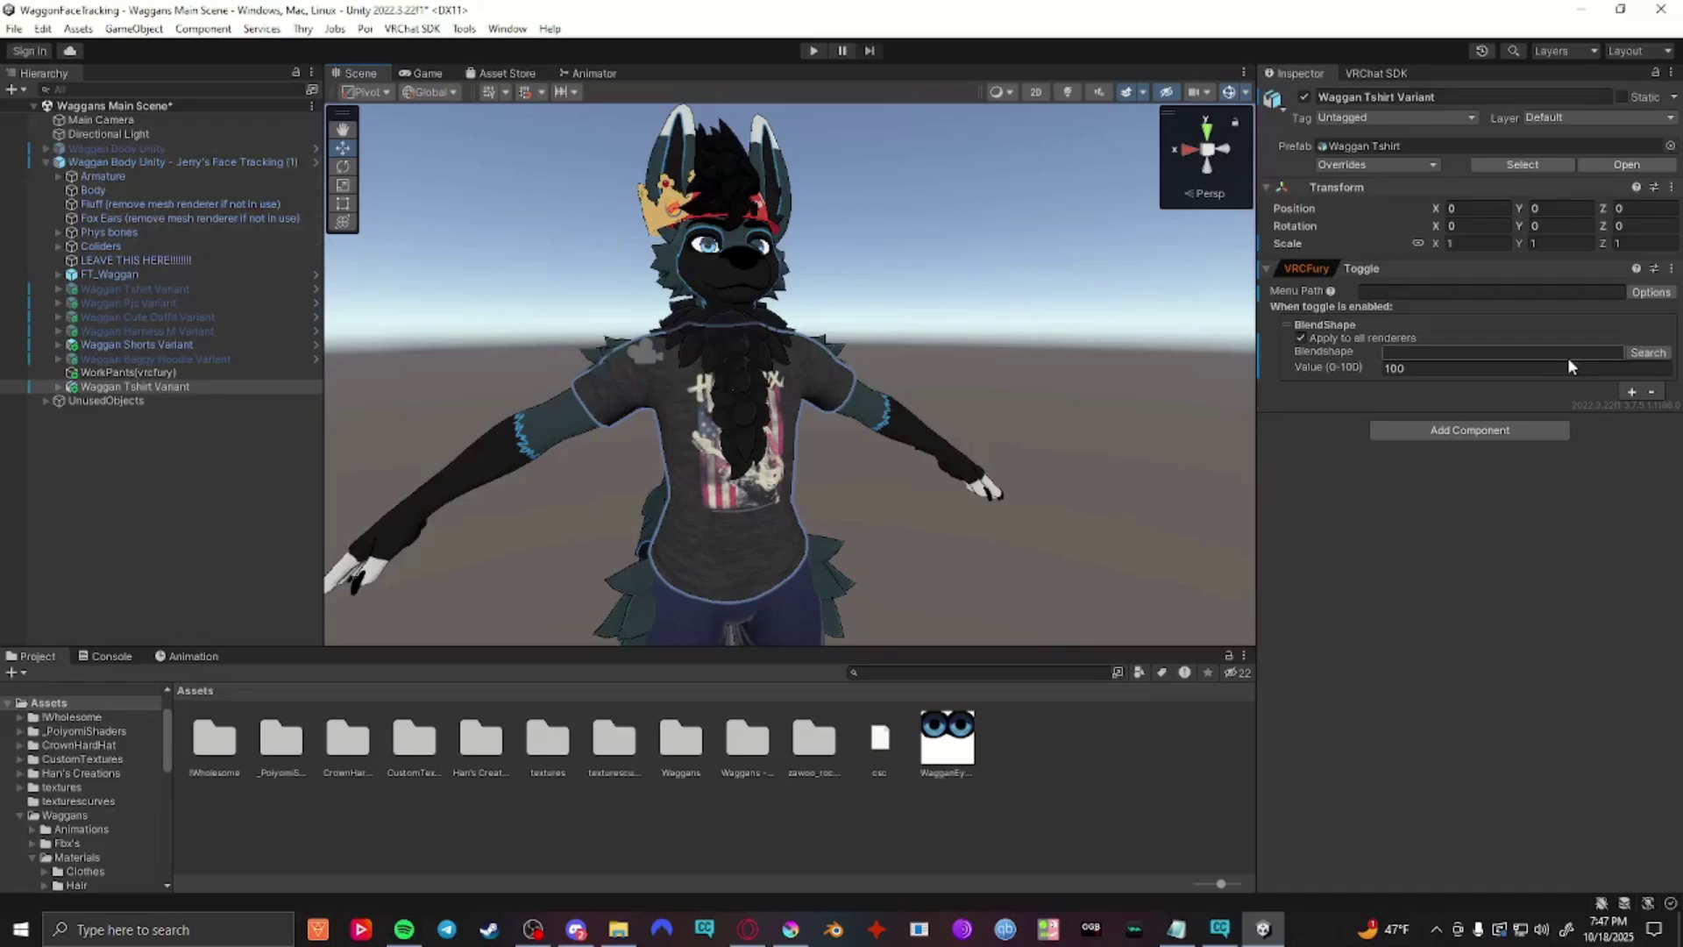
left_click(1648, 351)
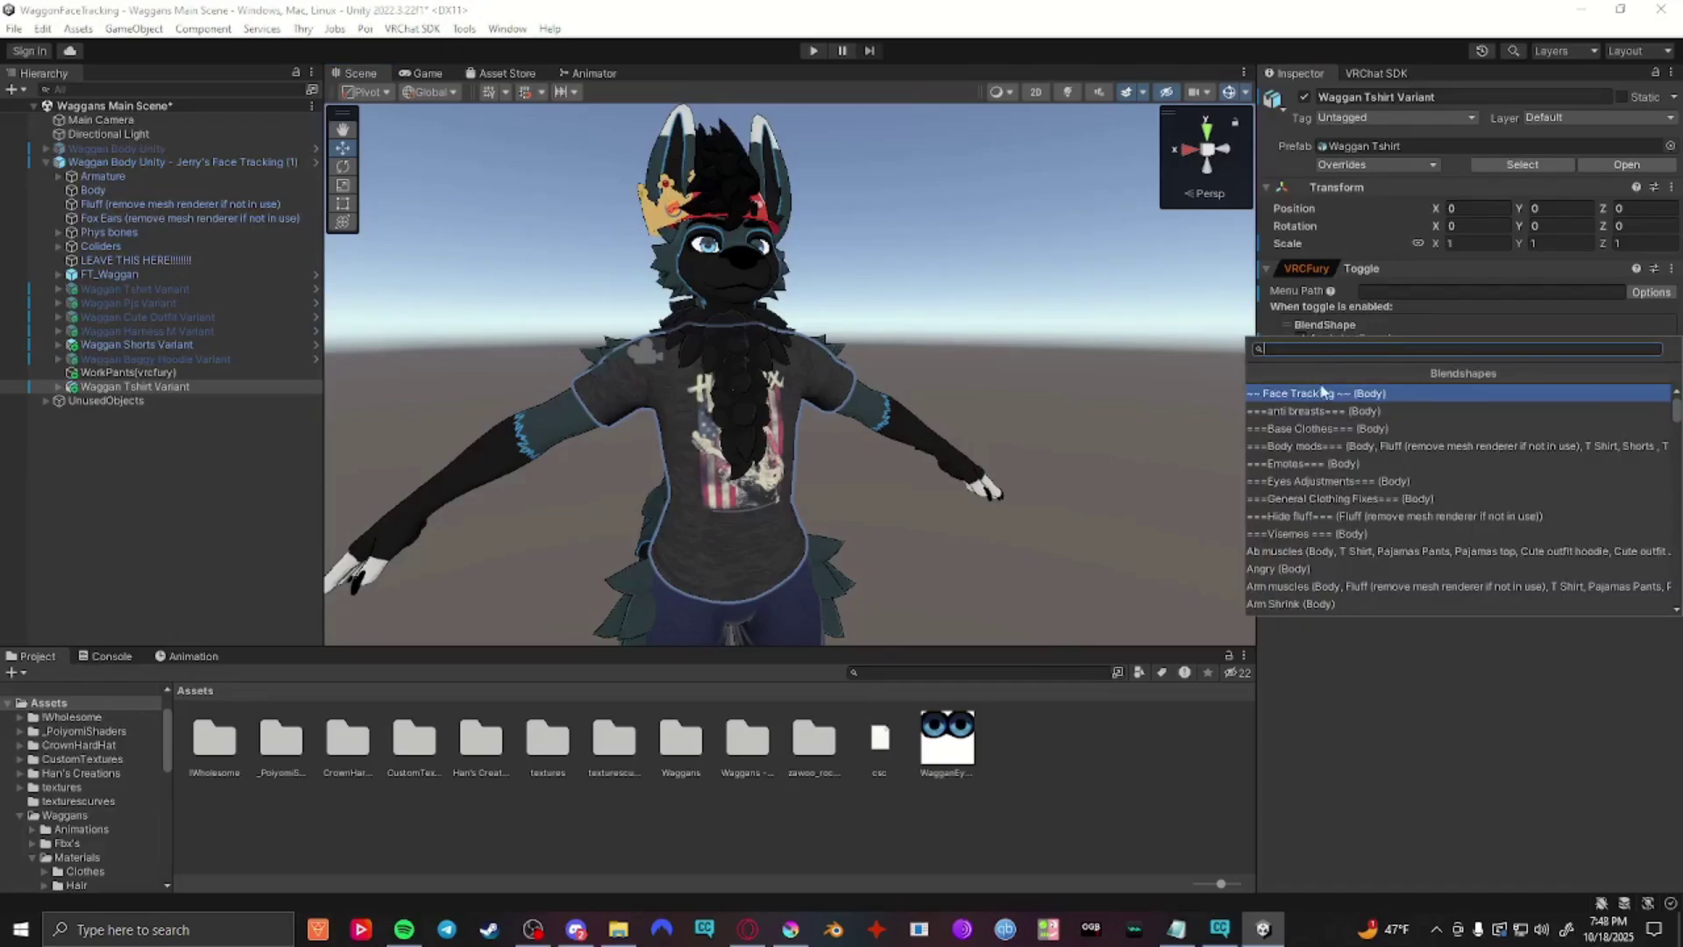
left_click(1151, 579)
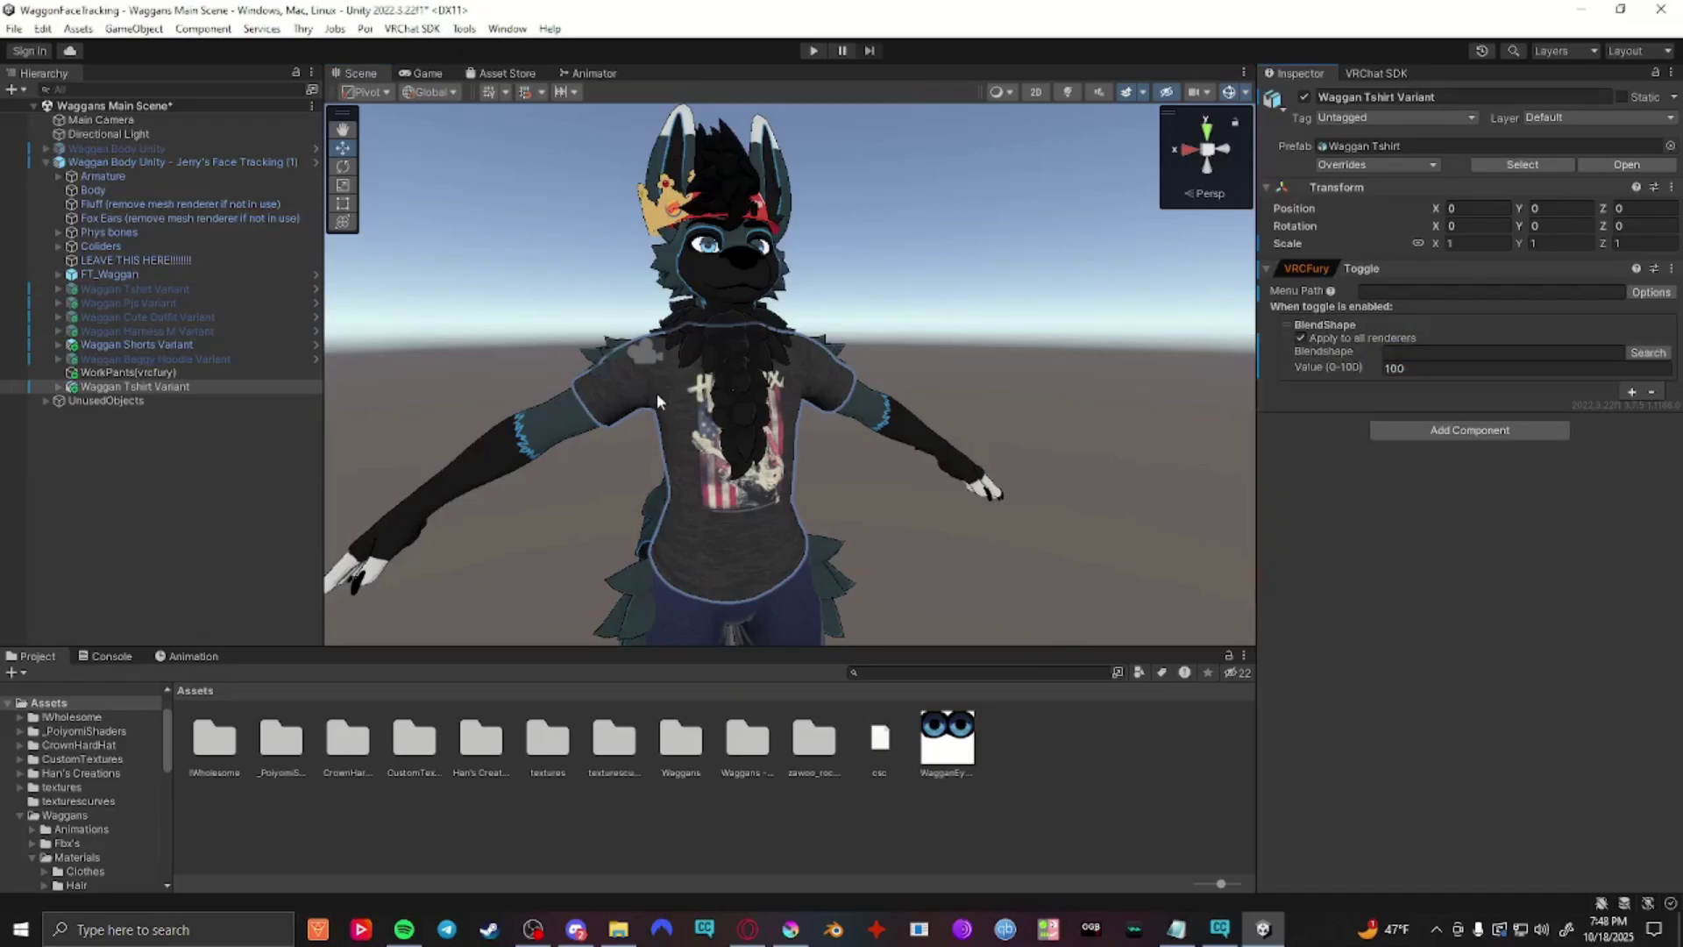
- Compare with the WorkPants(vrcfury) toggle setup, then reselect Waggan Tshirt Variant
left_click(158, 374)
left_click(160, 386)
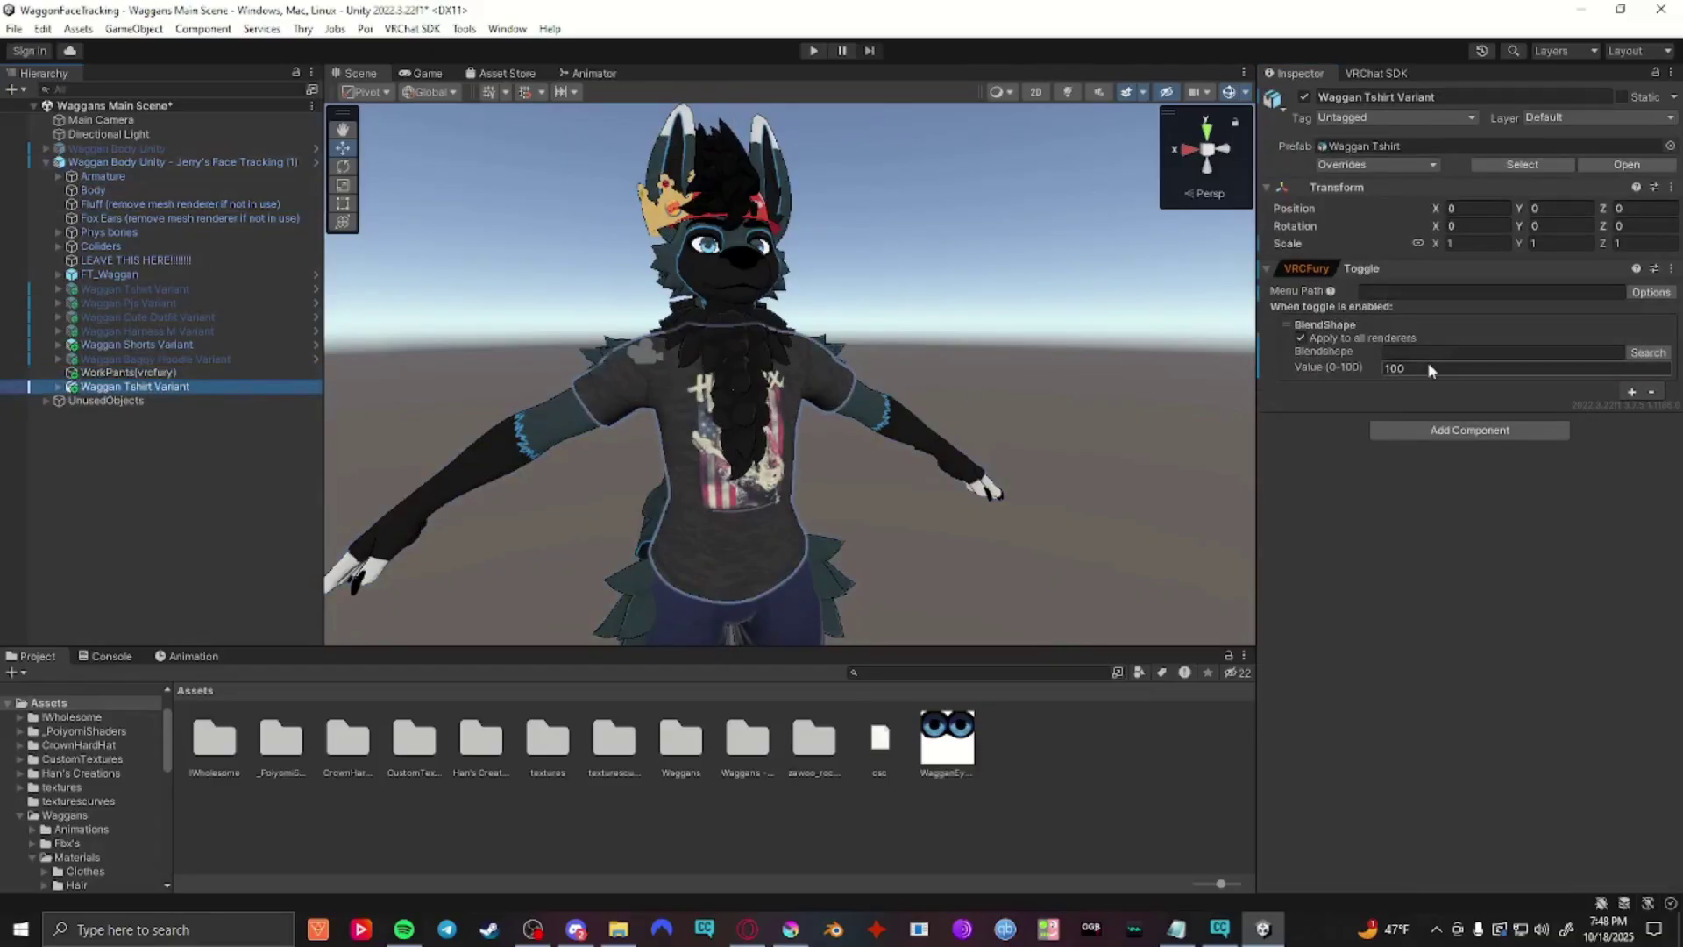
left_click_drag(800, 366, 522, 344, "alt")
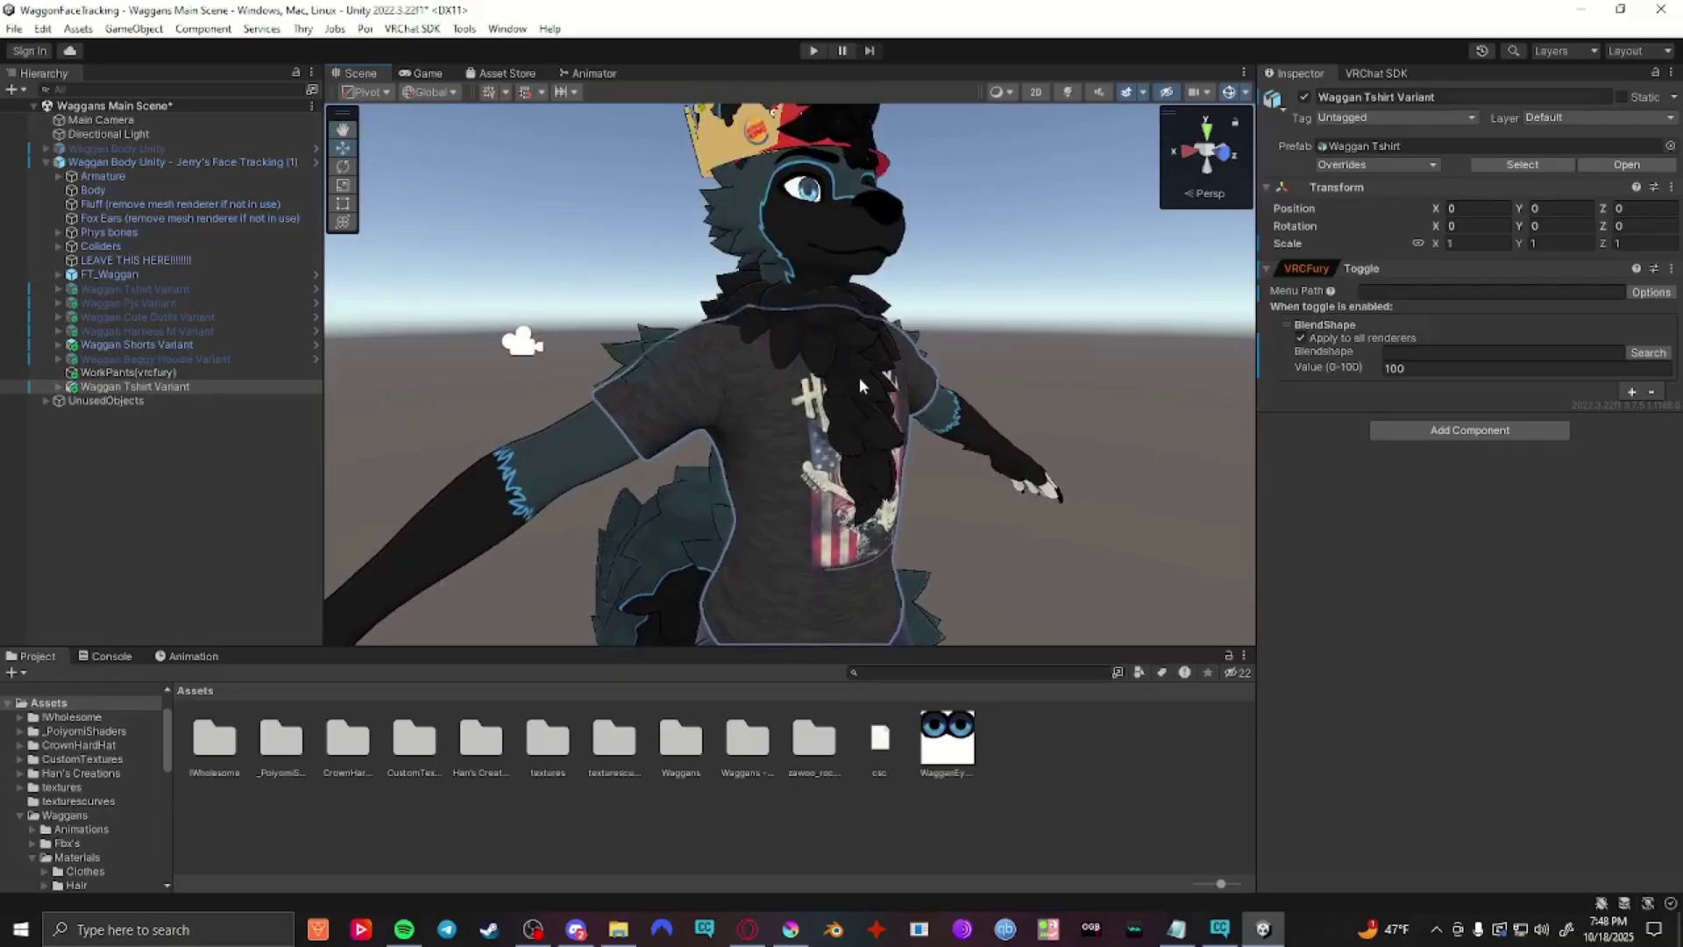
left_click(89, 189)
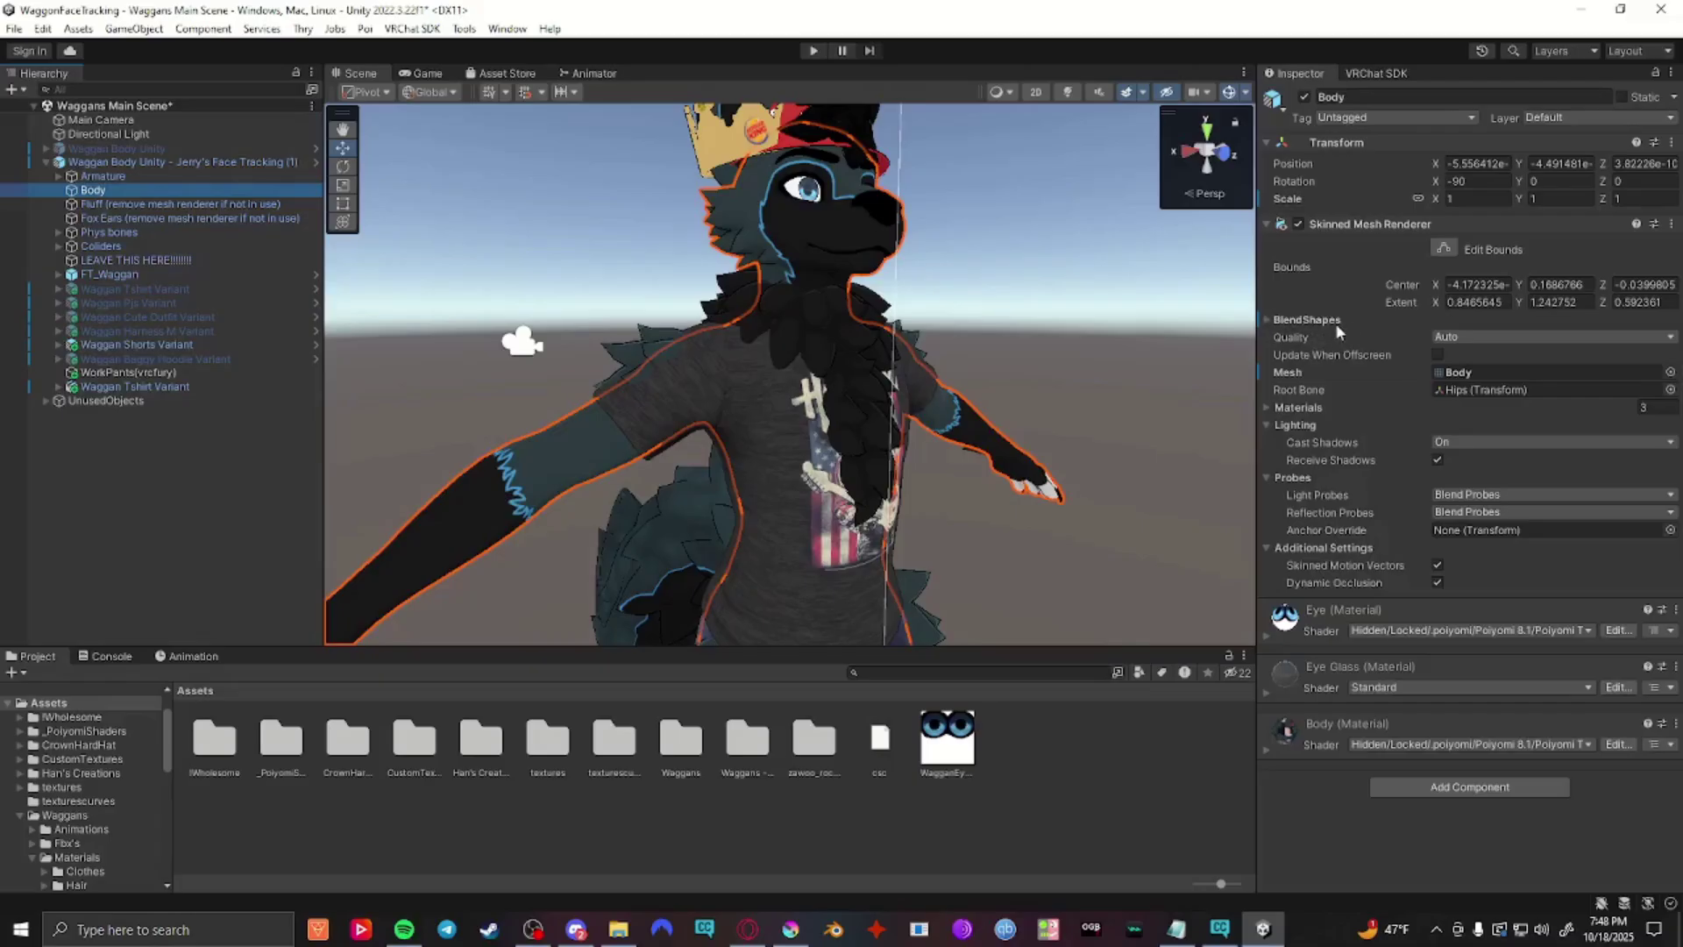
left_click(1268, 319)
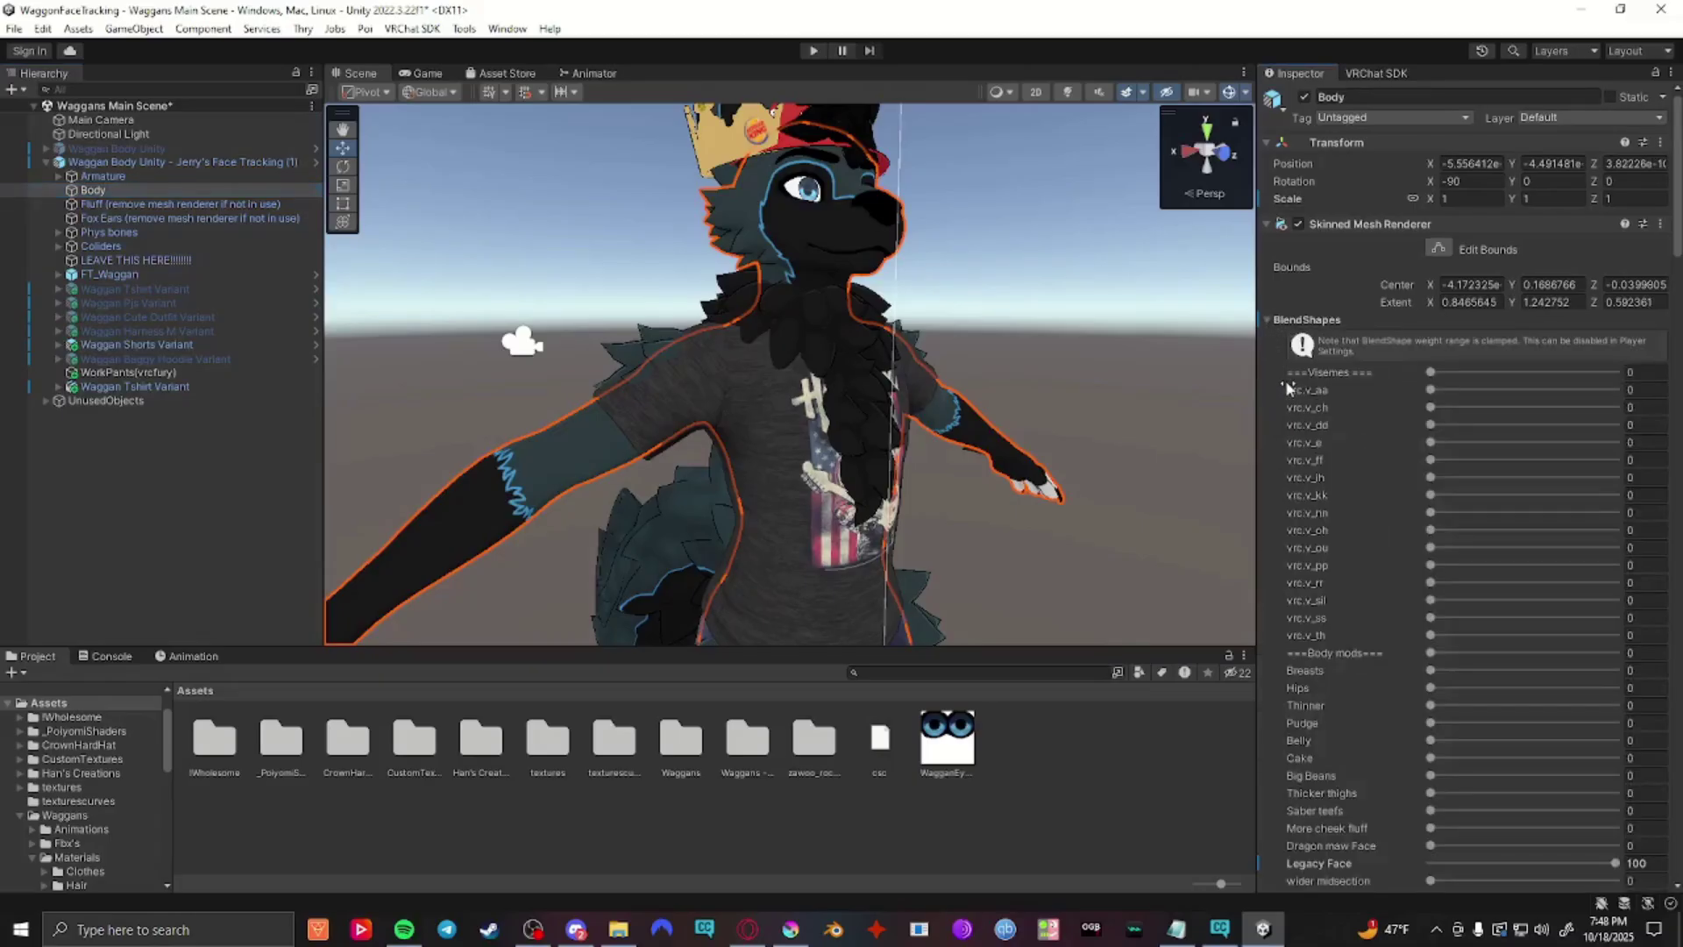
scroll(1319, 407, "down", 10)
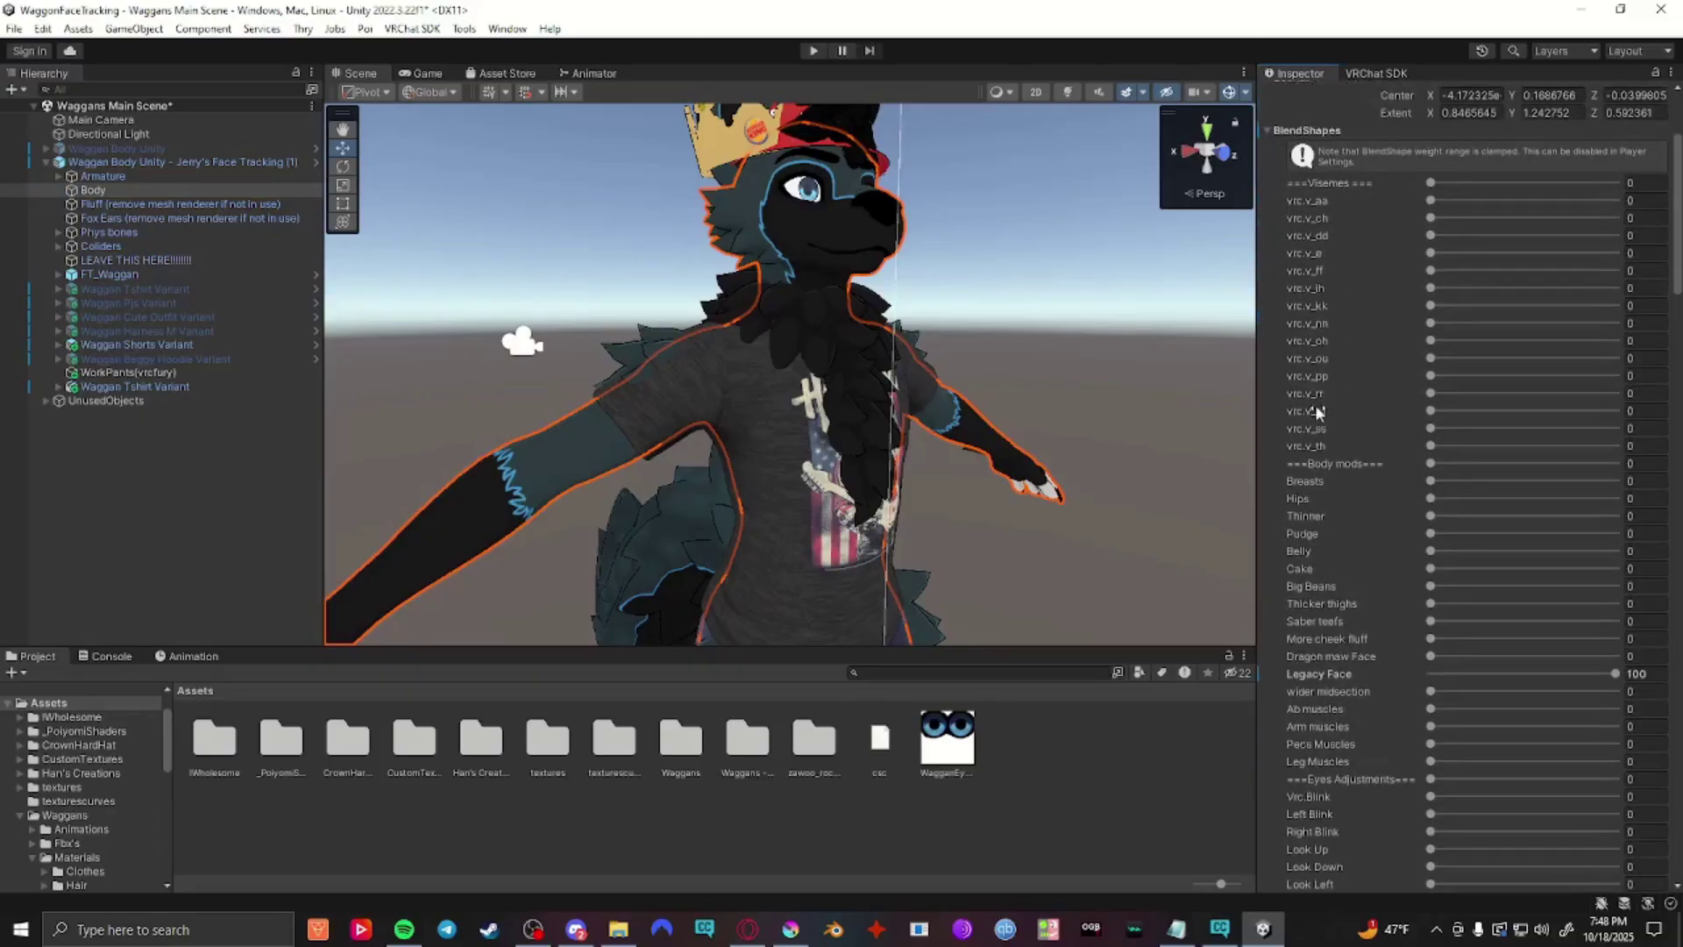
scroll(1306, 401, "down", 3)
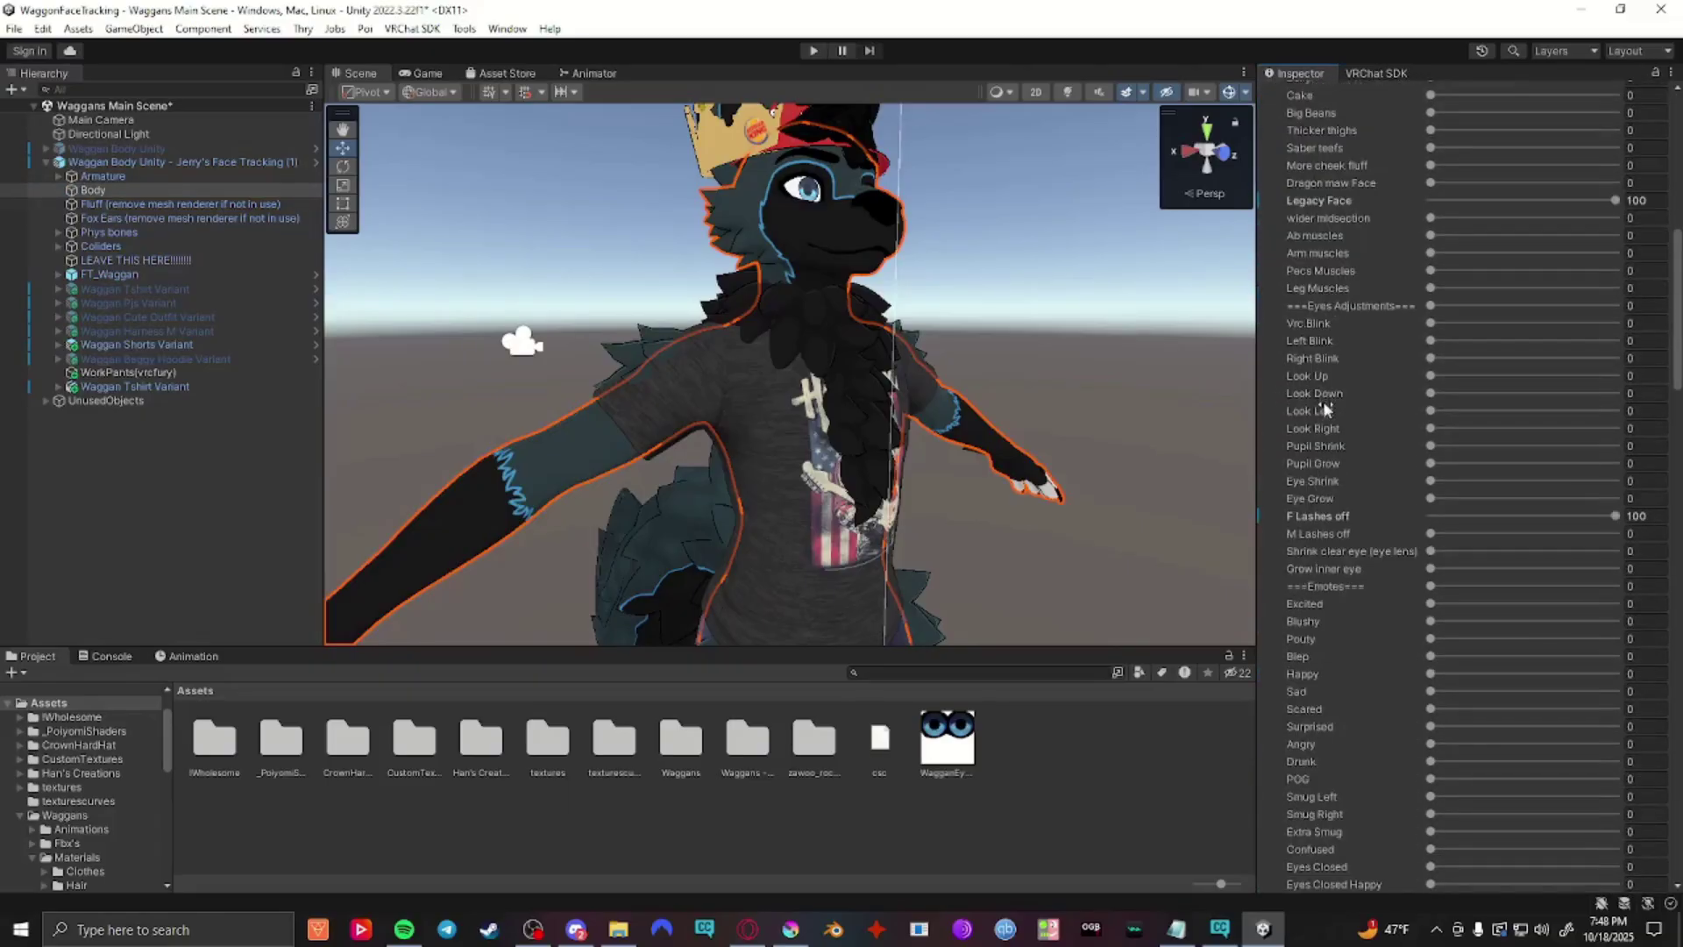
scroll(1329, 472, "down", 13)
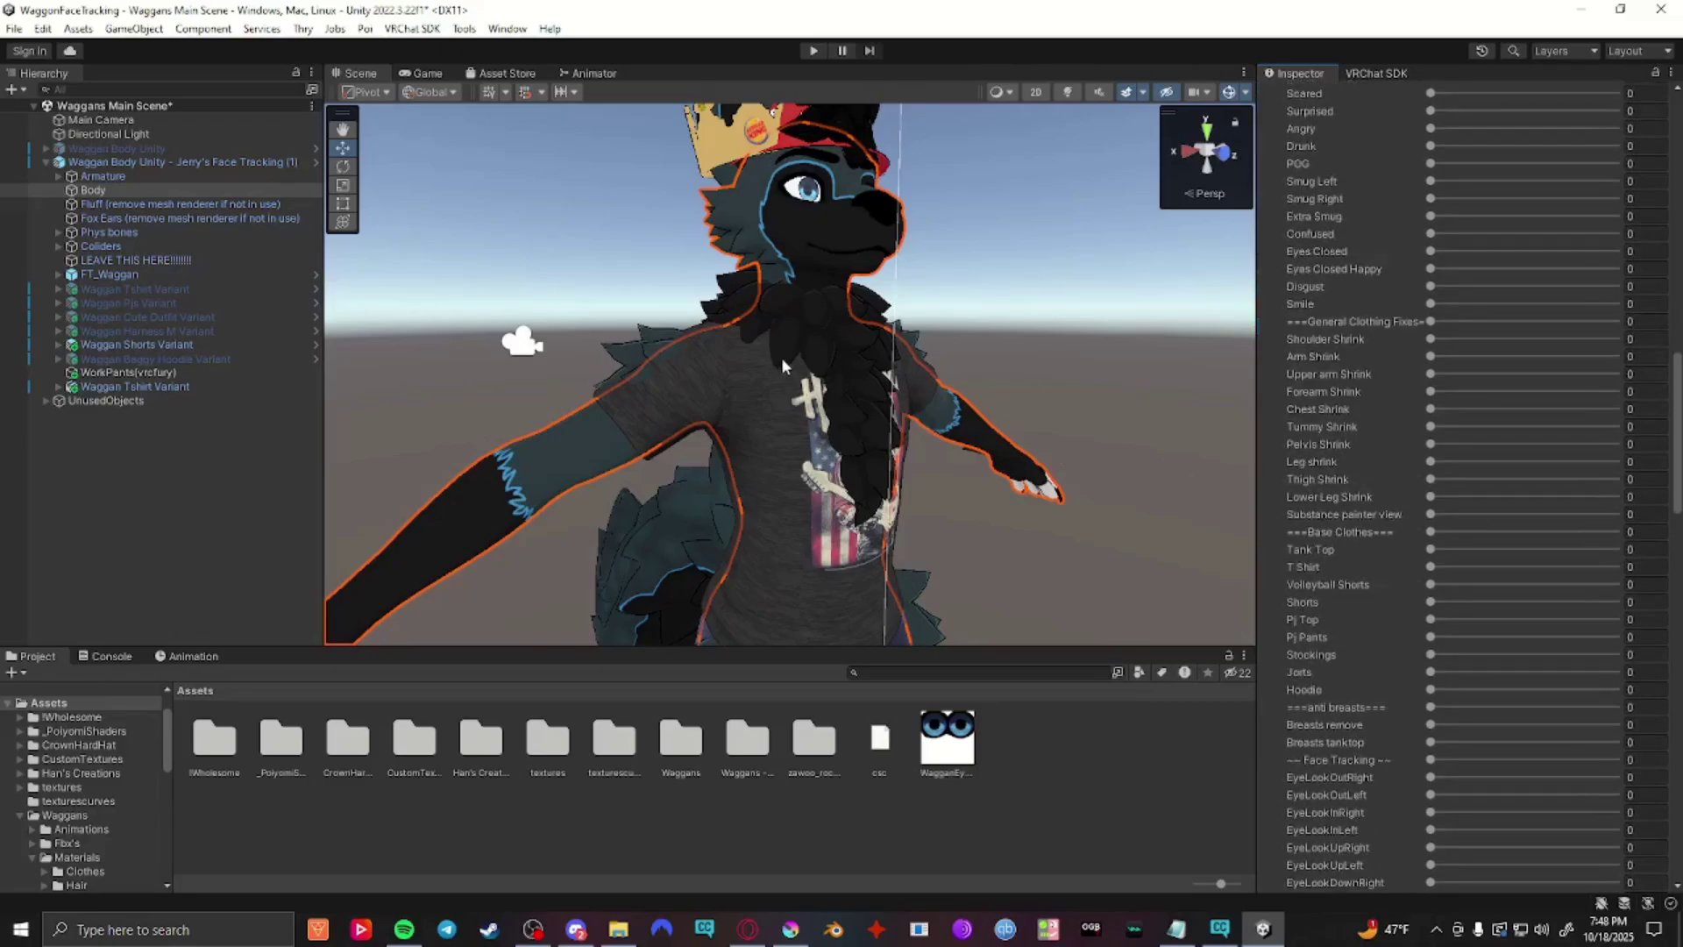
scroll(1350, 434, "down", 3)
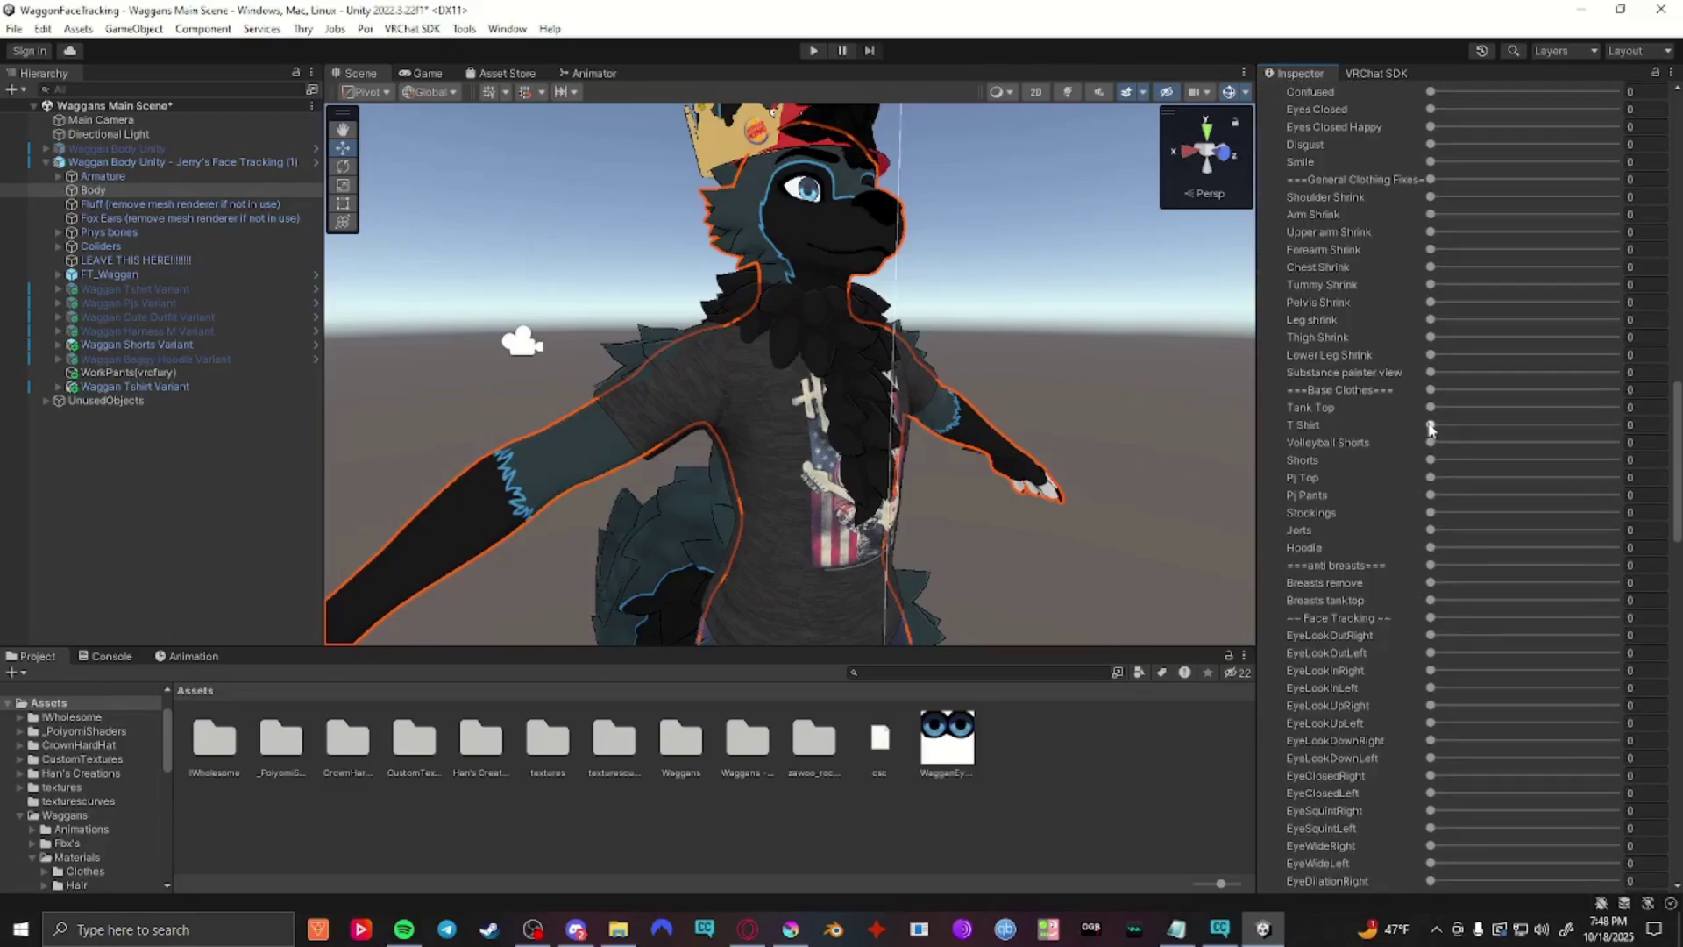
left_click_drag(1430, 428, 1355, 425)
- Point the T-shirt toggle's BlendShape action at the T Shirt blendshape, filtered by 'shirt'
left_click(169, 388)
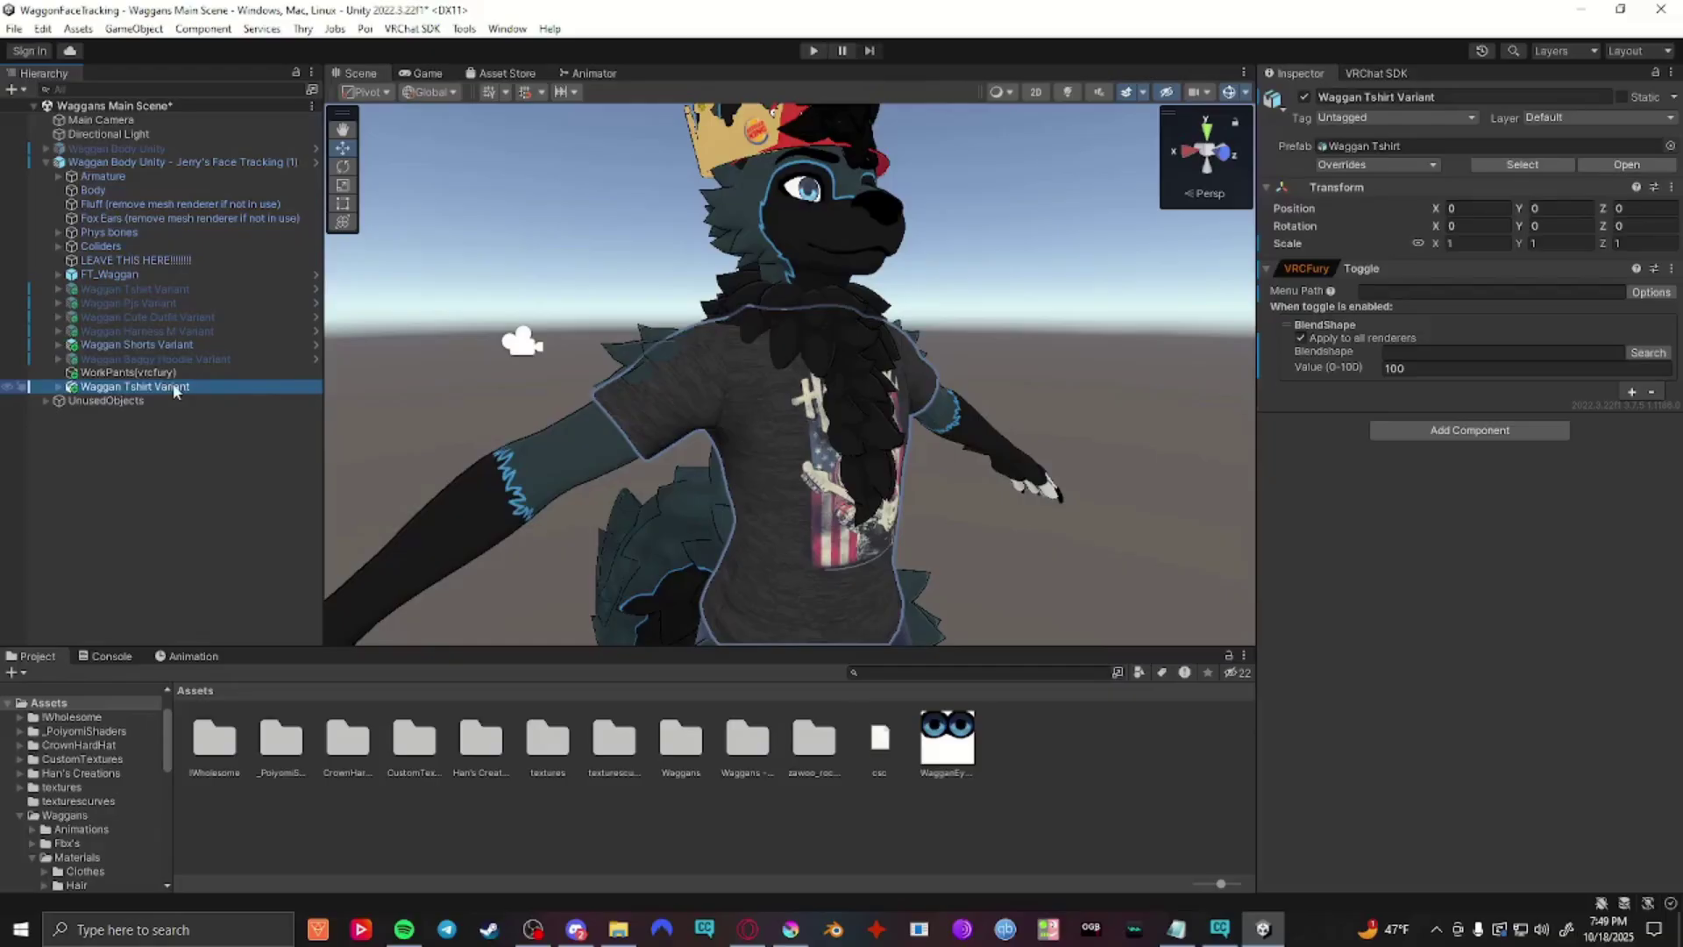
left_click(1643, 356)
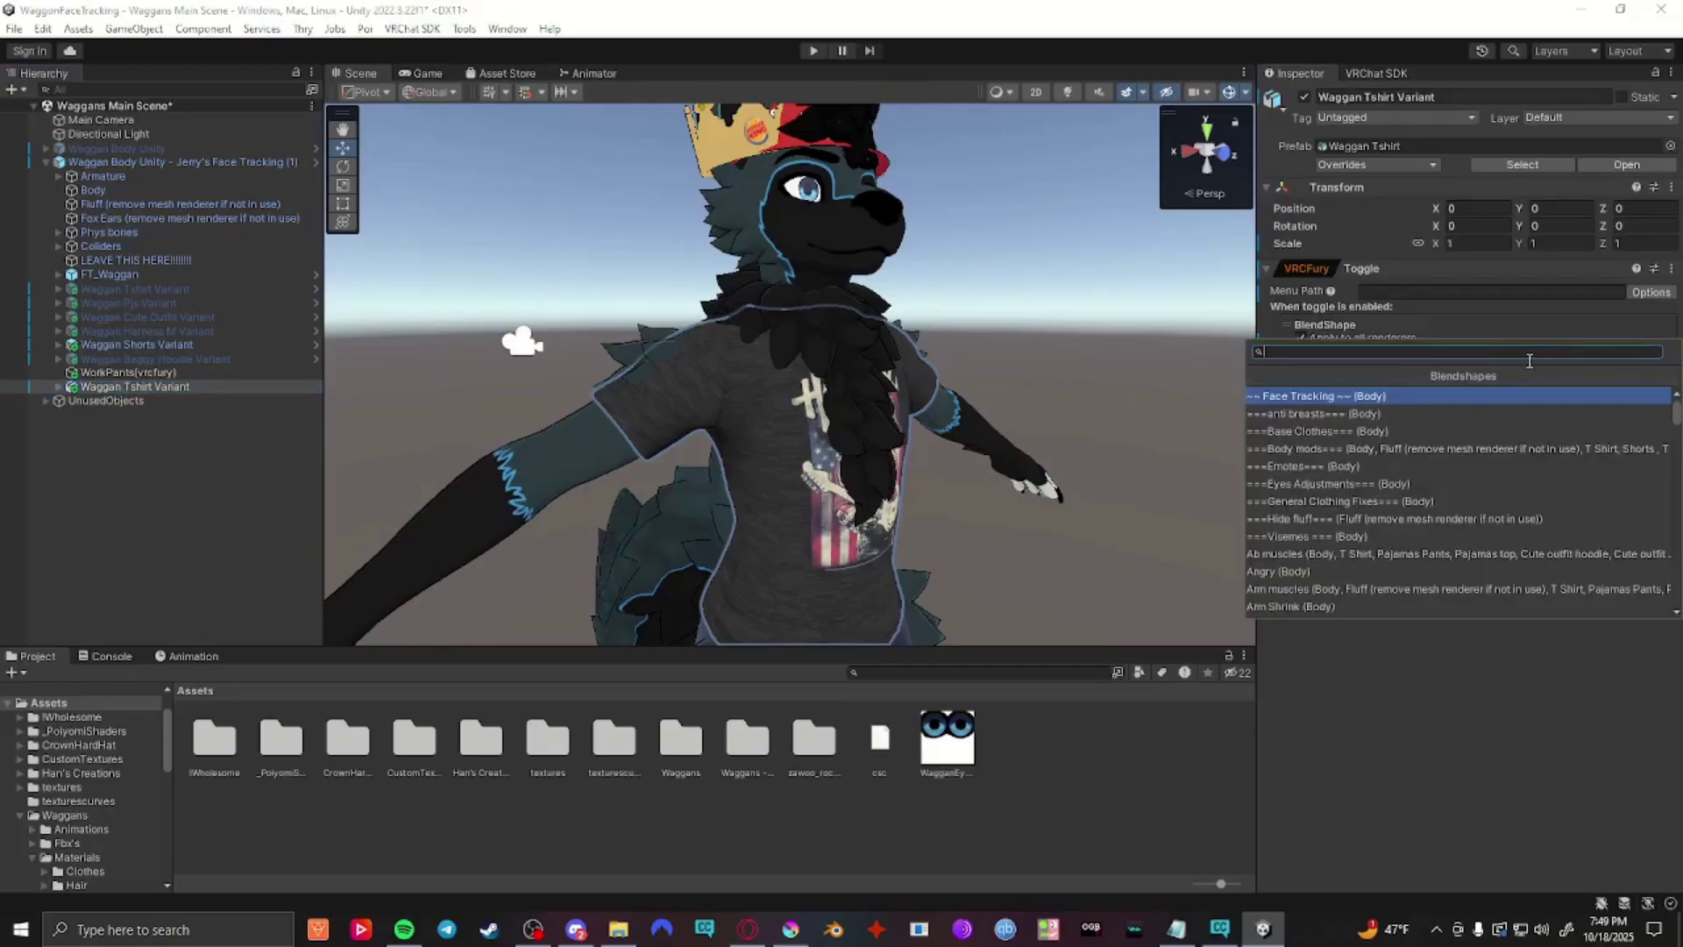
type("shirt")
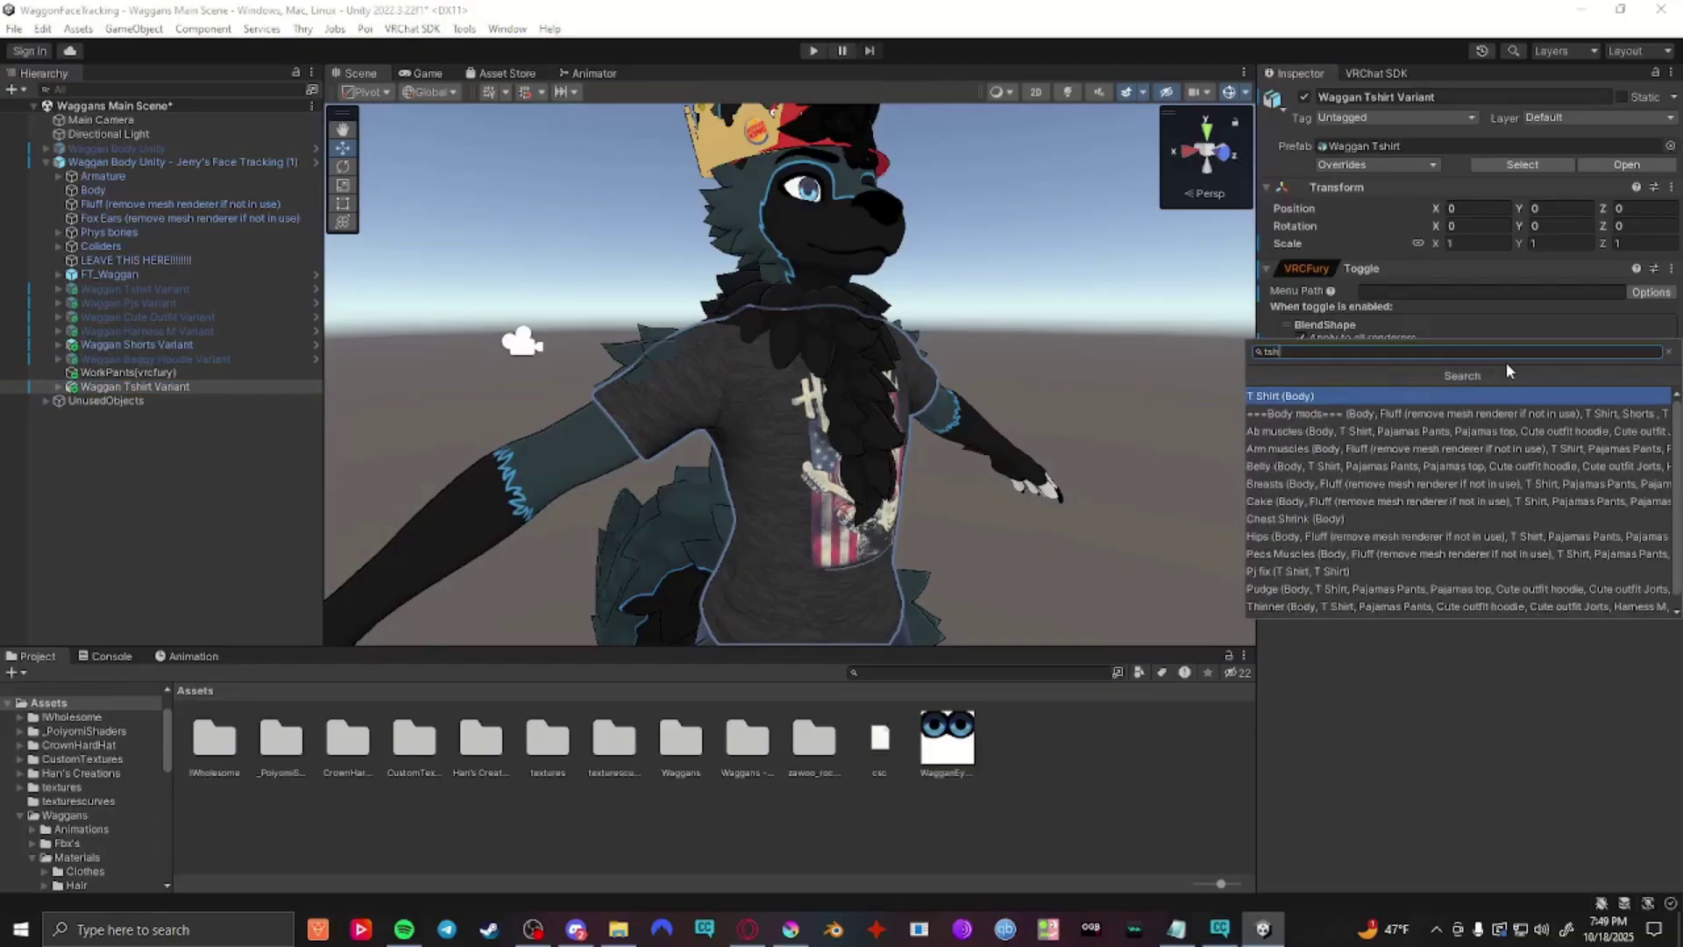
left_click(1287, 396)
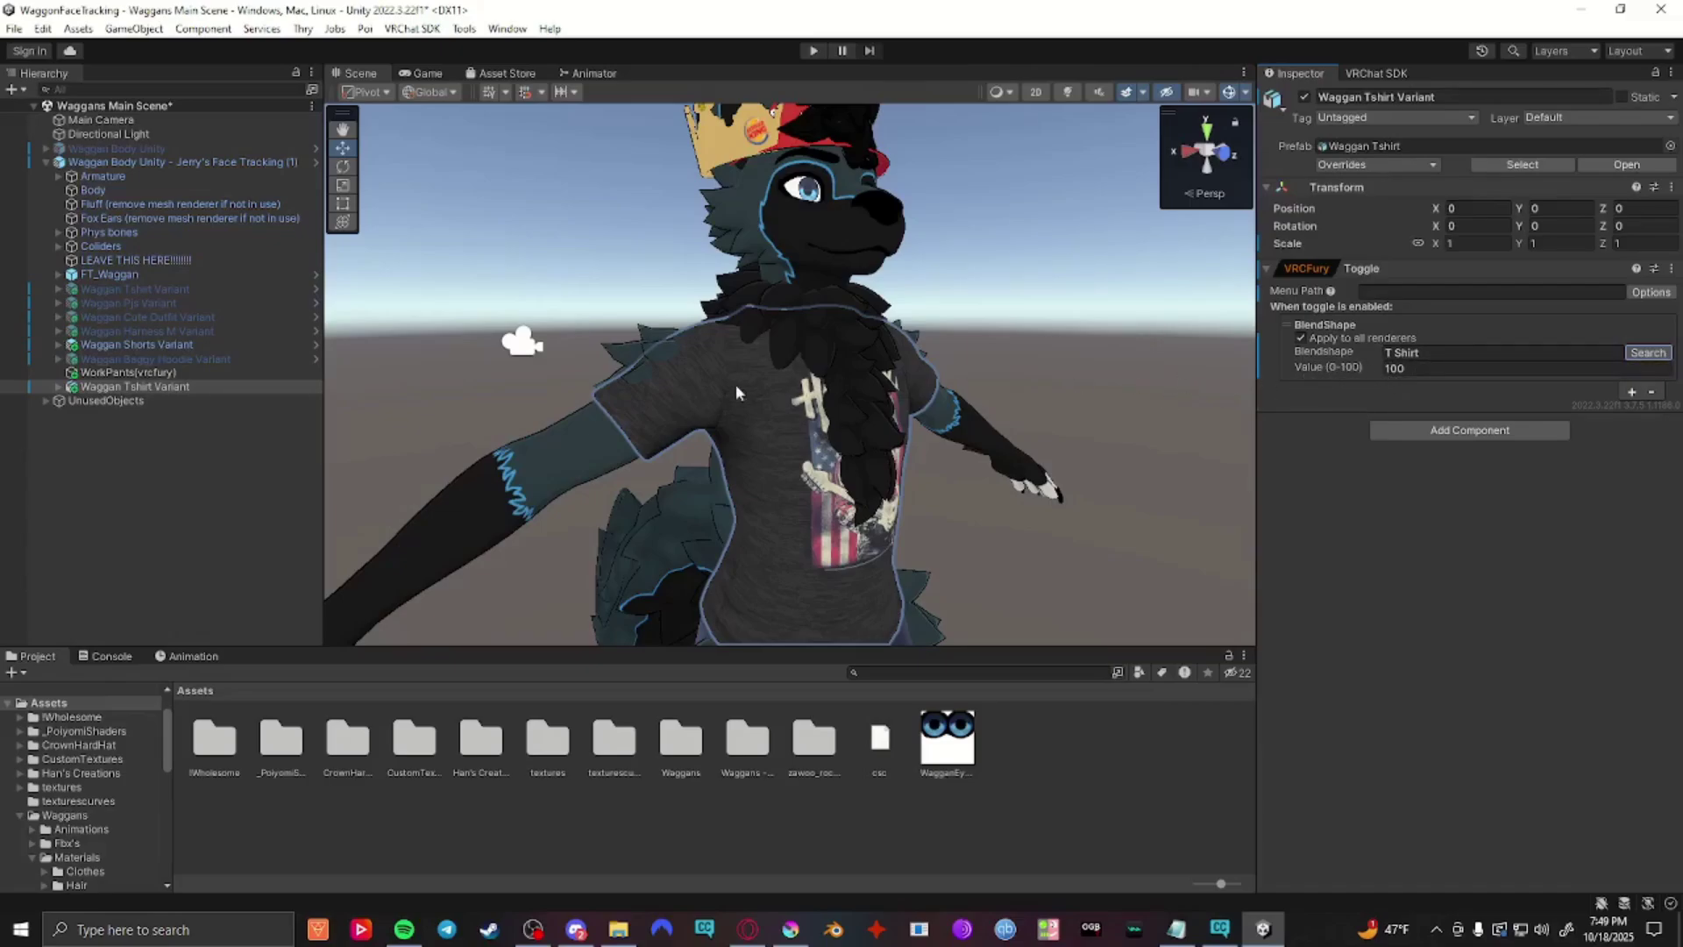
- Drag the Body mesh's T Shirt blendshape to 100, then reselect Waggan Tshirt Variant
left_click(92, 191)
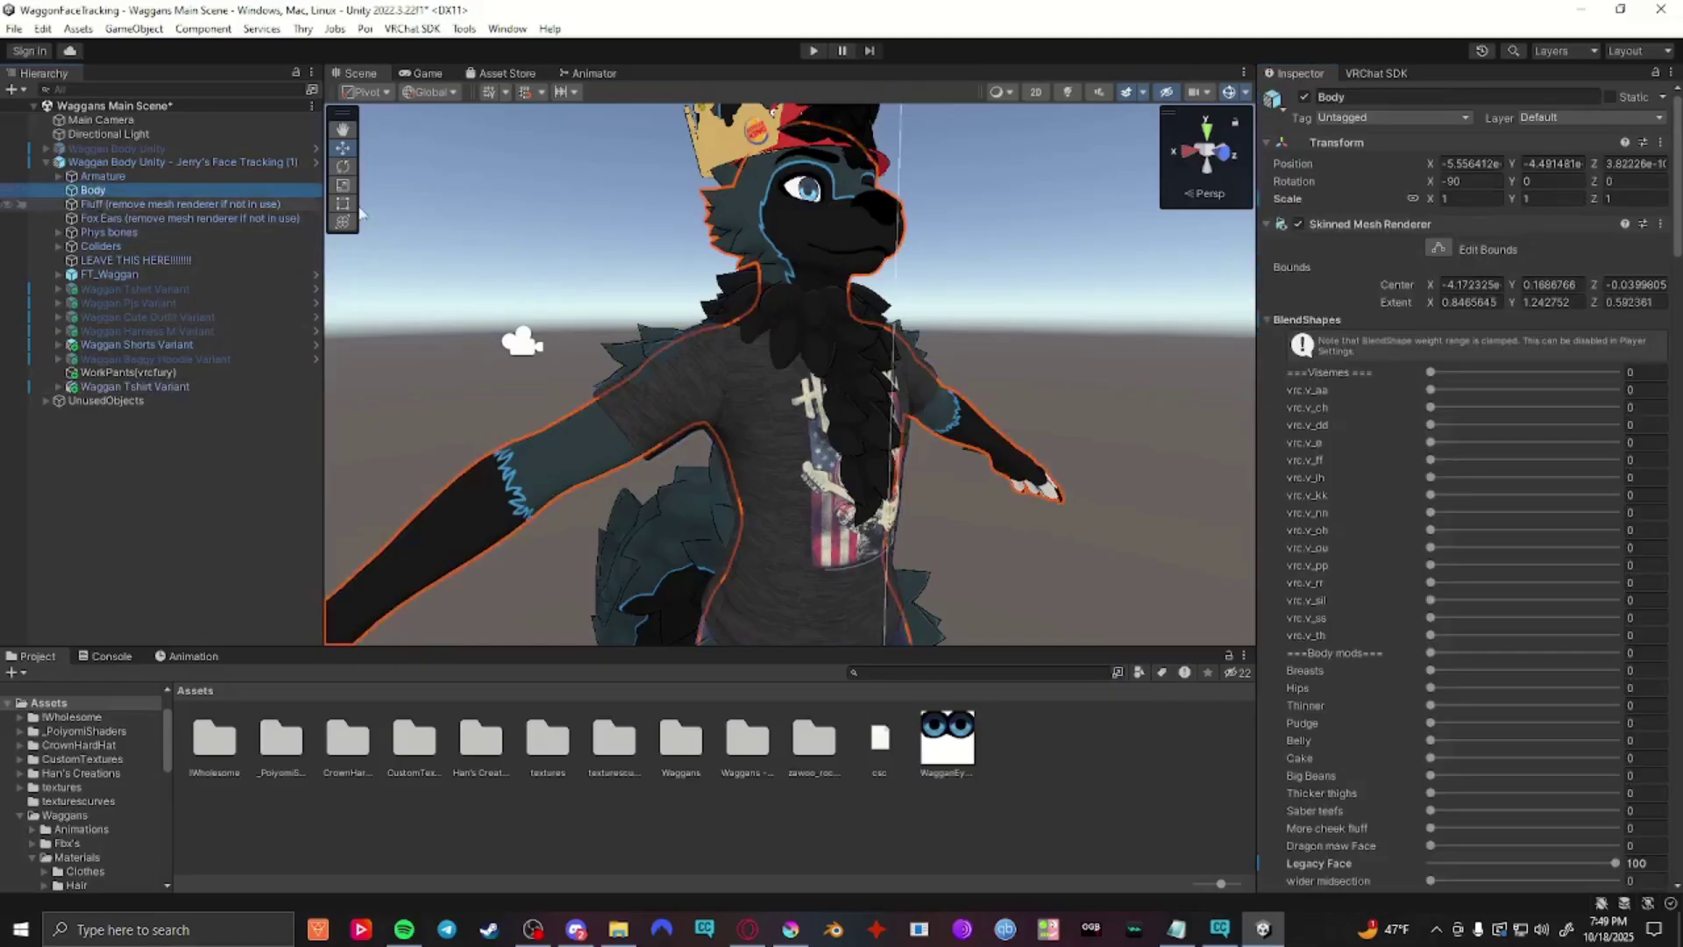
scroll(1471, 714, "down", 15)
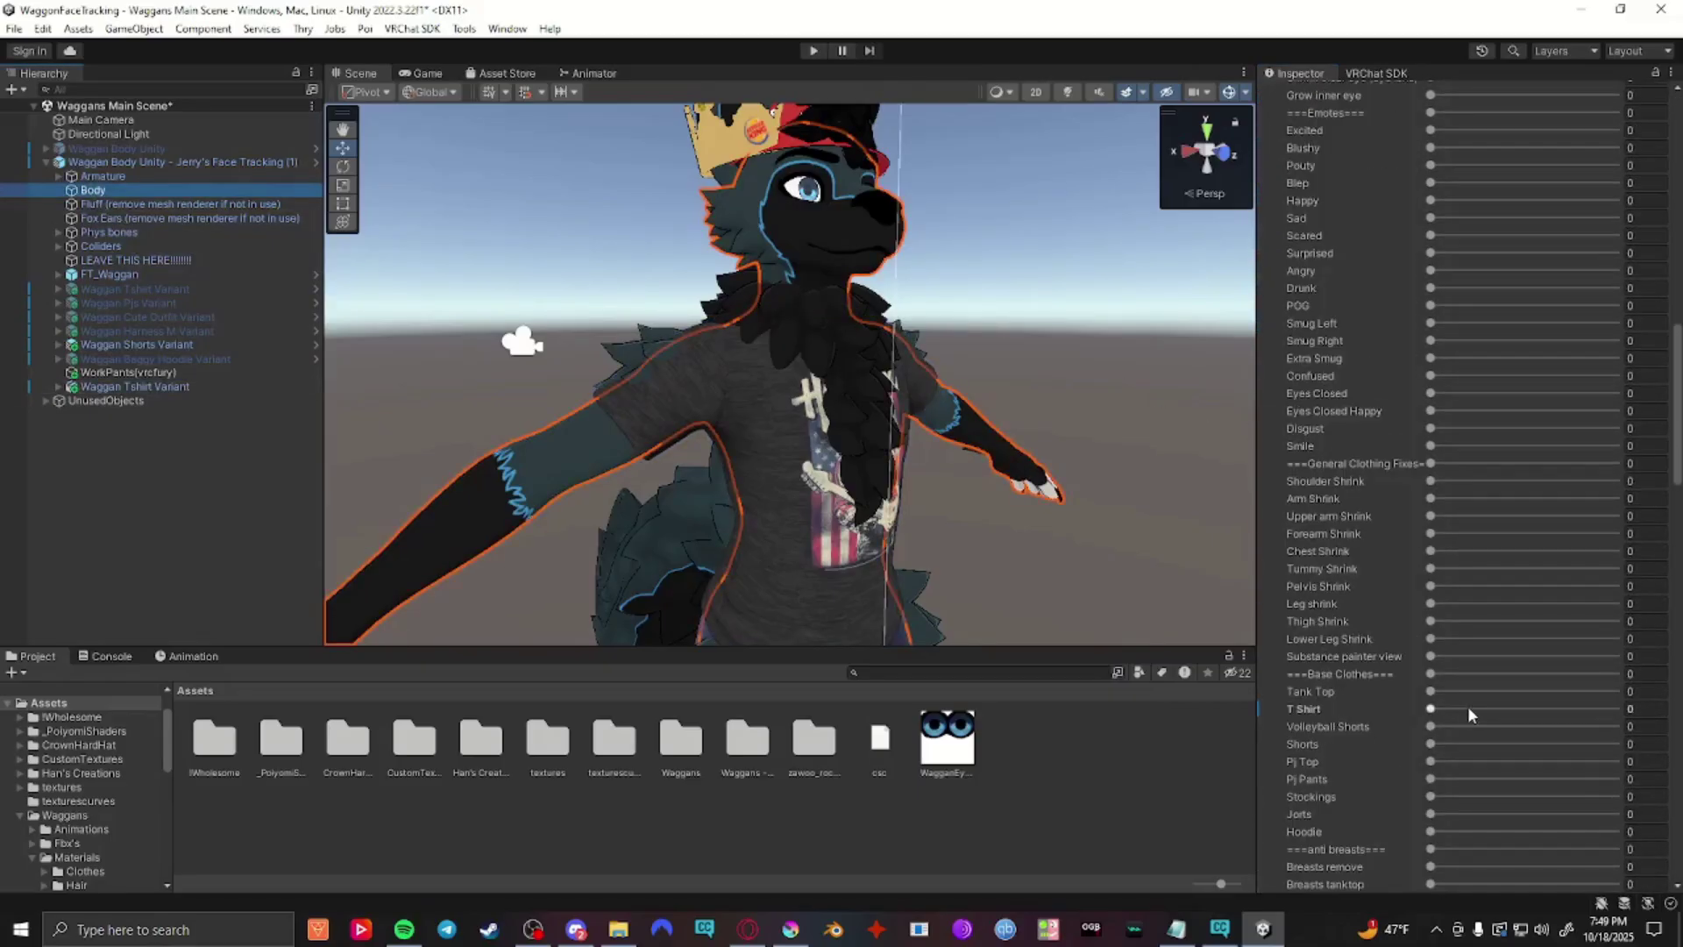
left_click_drag(1433, 708, 1676, 719)
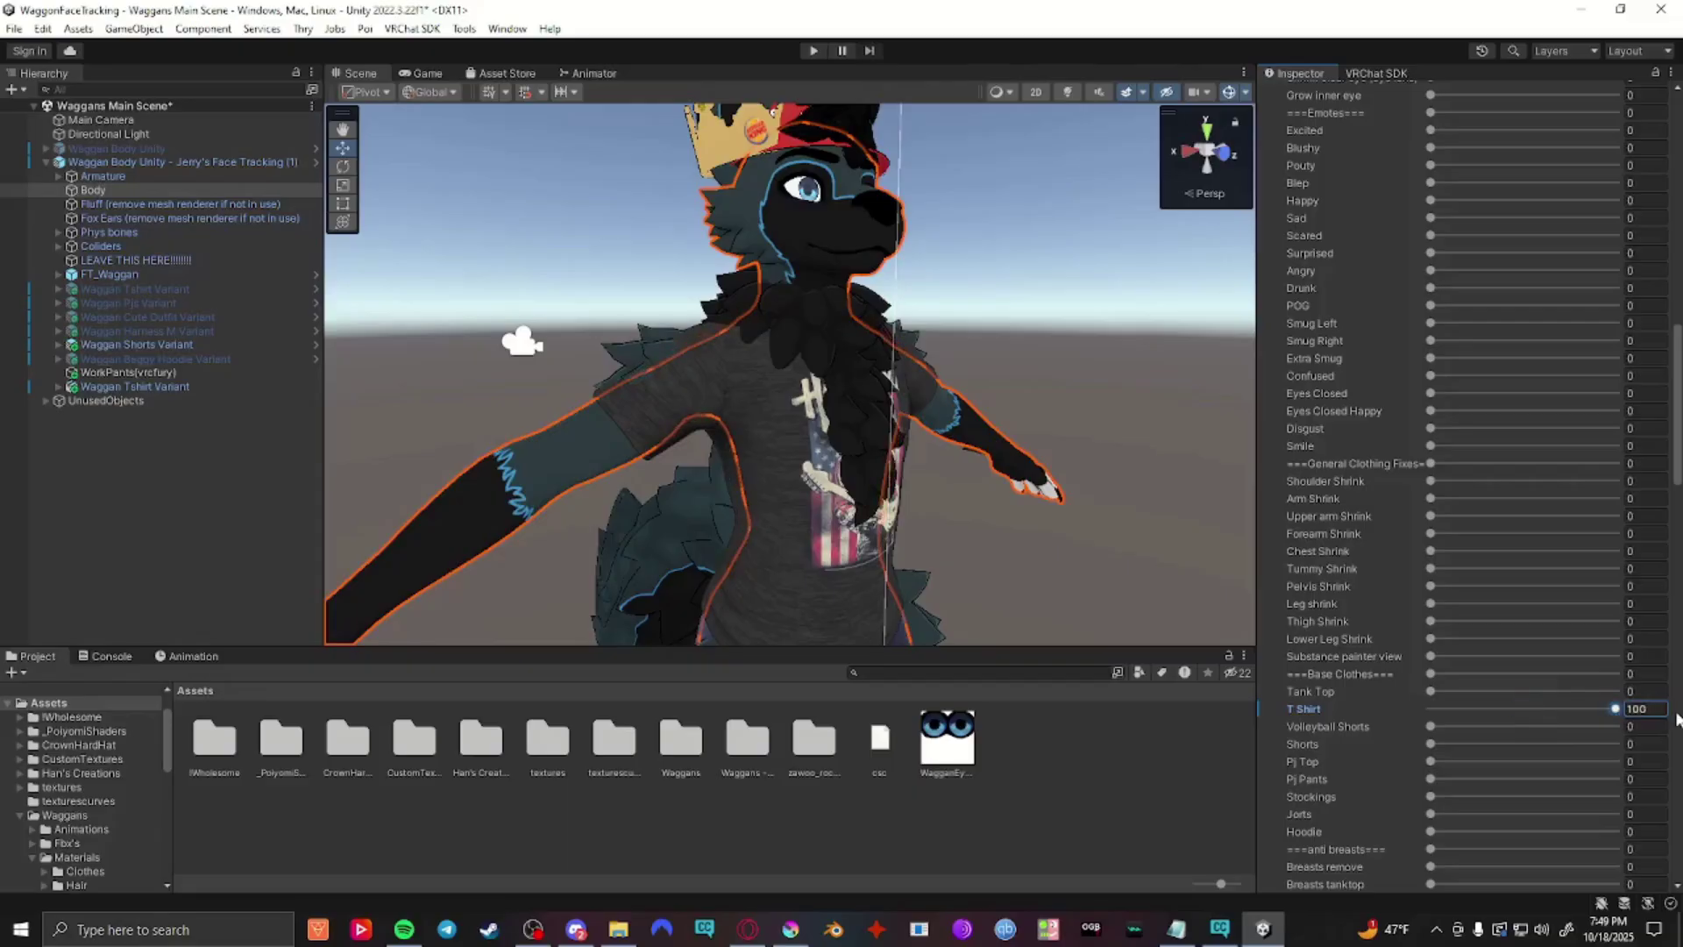
left_click(399, 449)
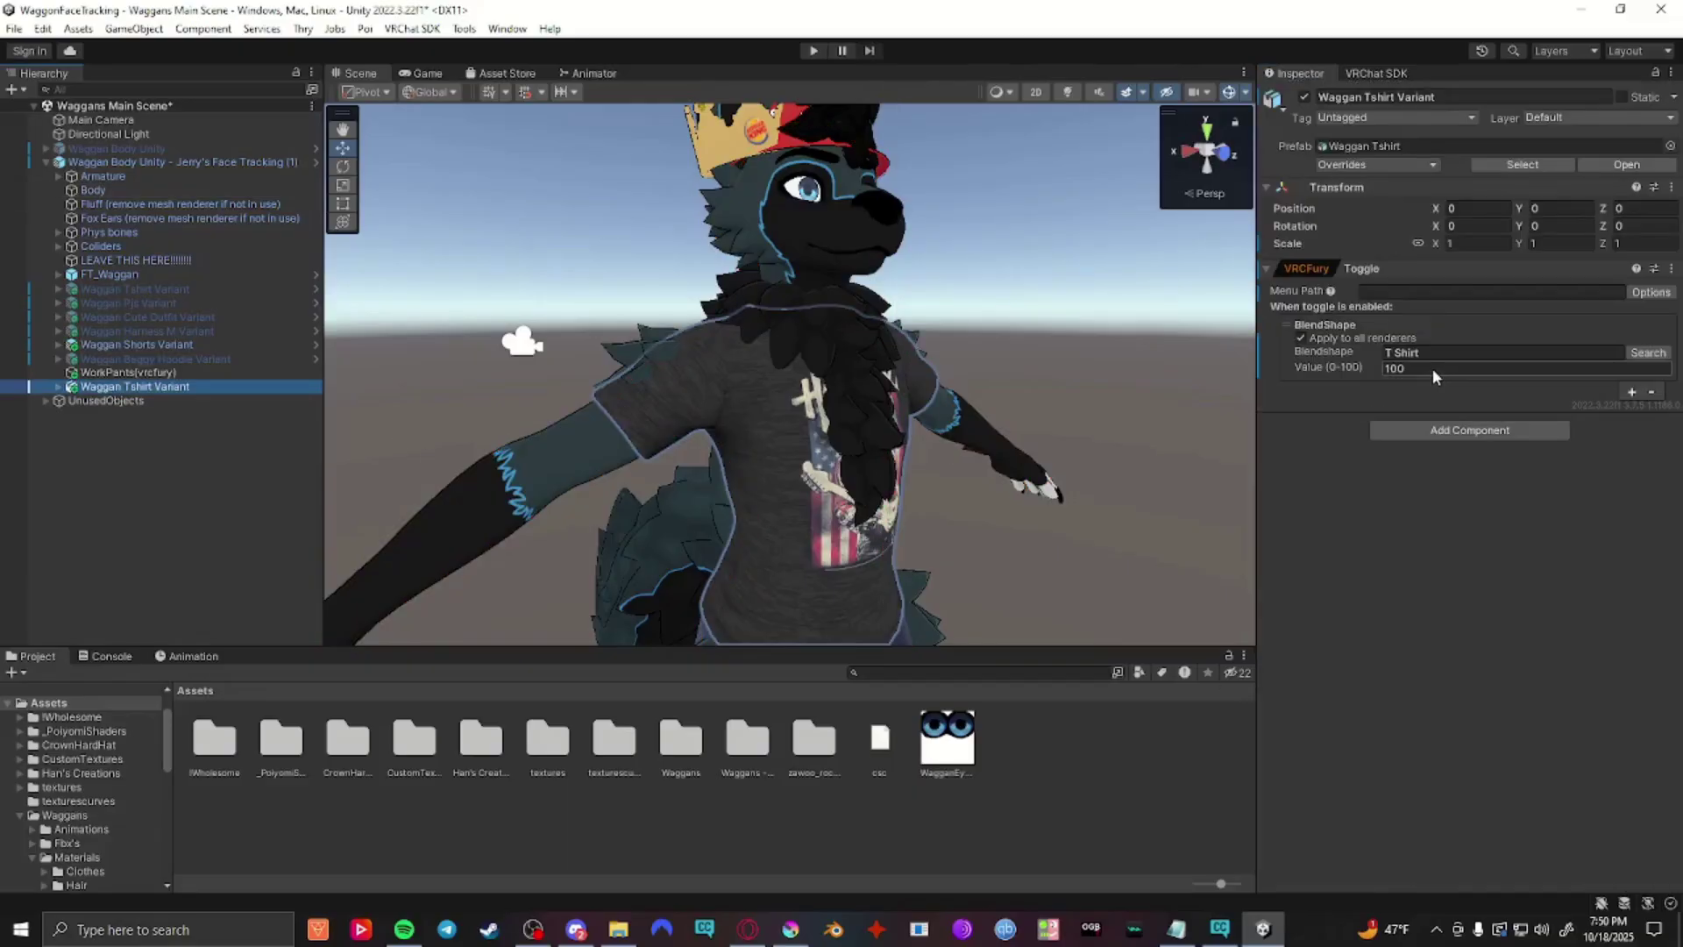
- Turn on the Saved Between Worlds option for the T-shirt's VRCFury Toggle
left_click(1643, 296)
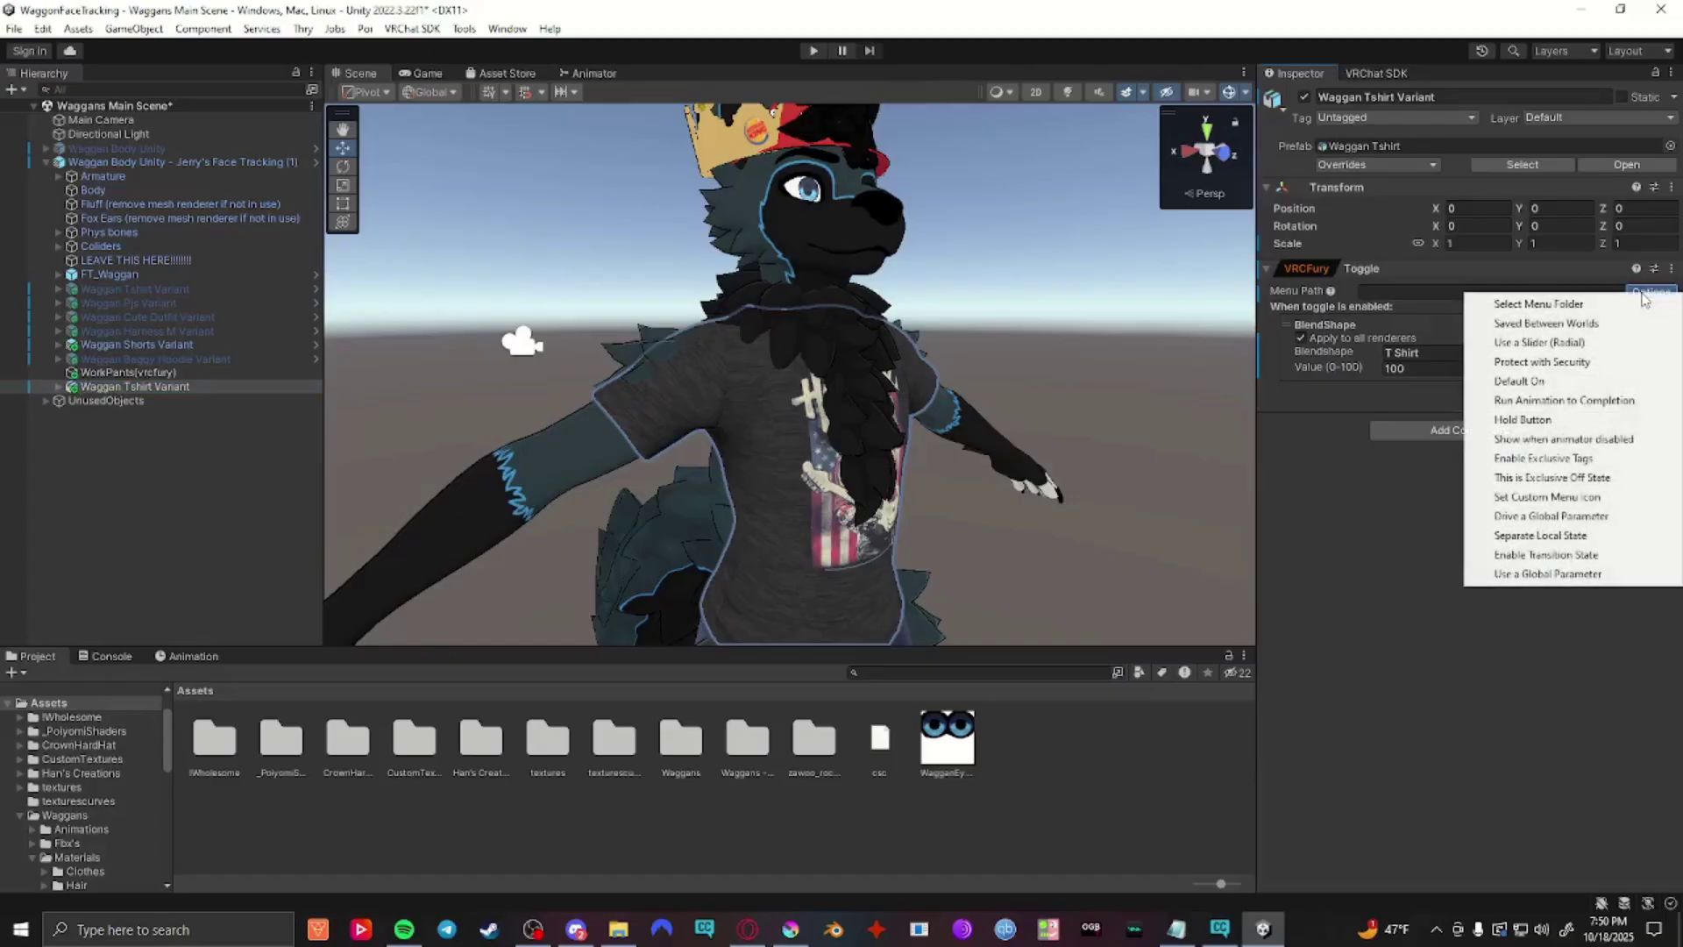
left_click(1594, 324)
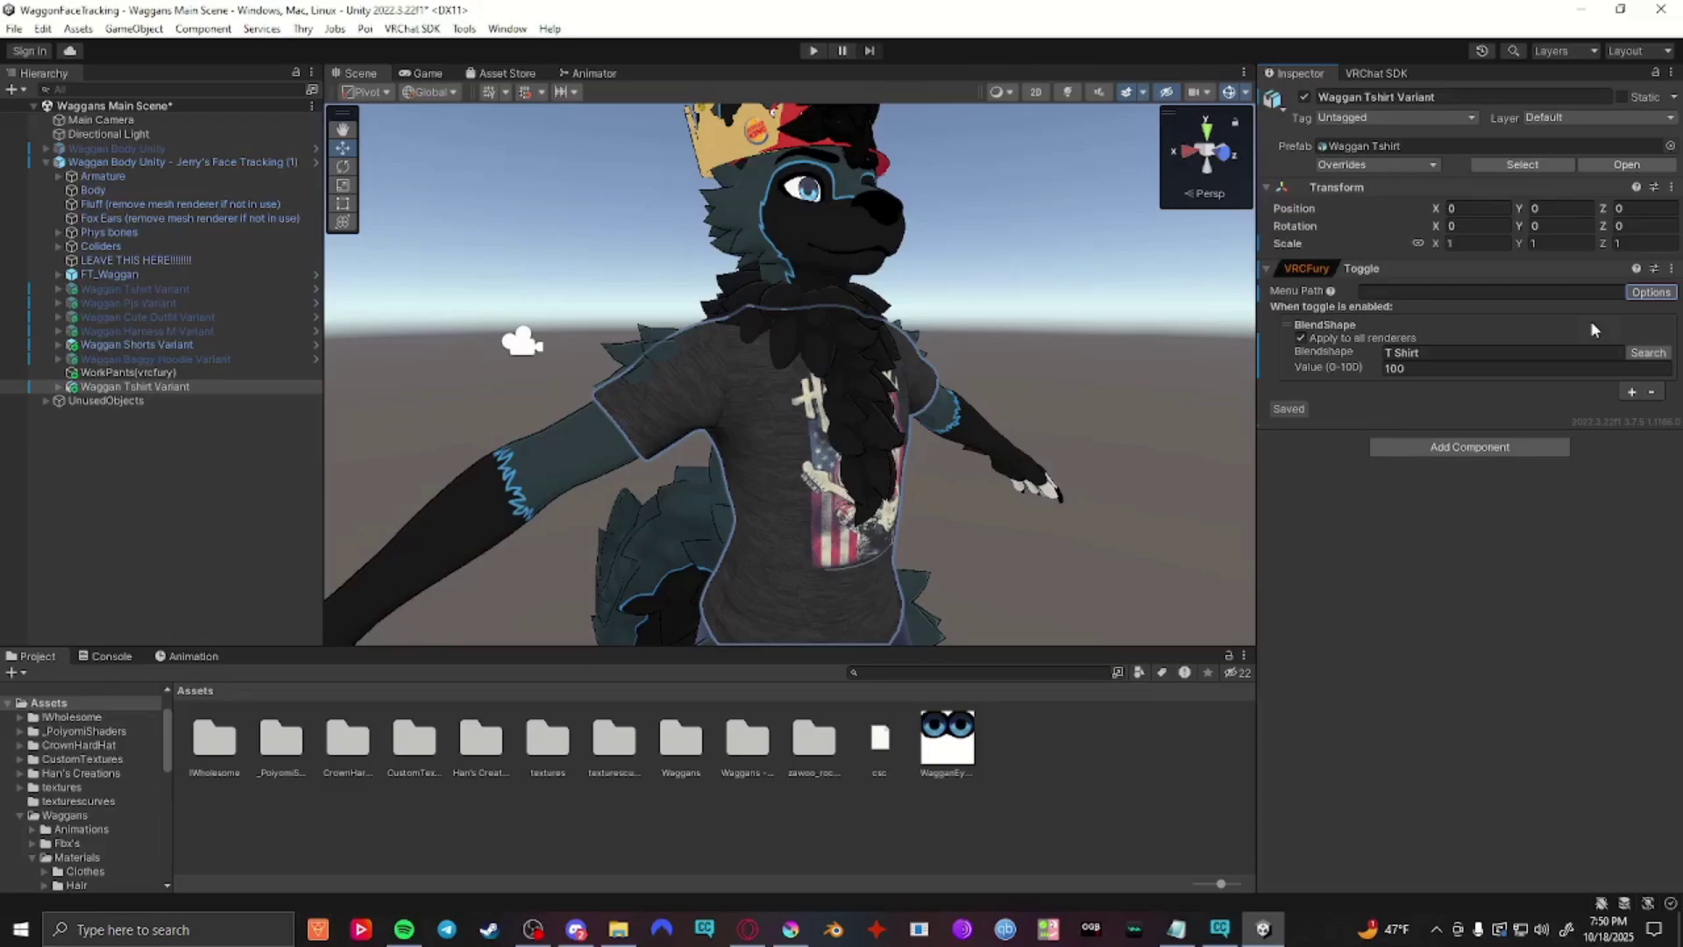
- Enter 'shirt' as the toggle's menu path and open the Select Menu Folder picker
left_click(1449, 289)
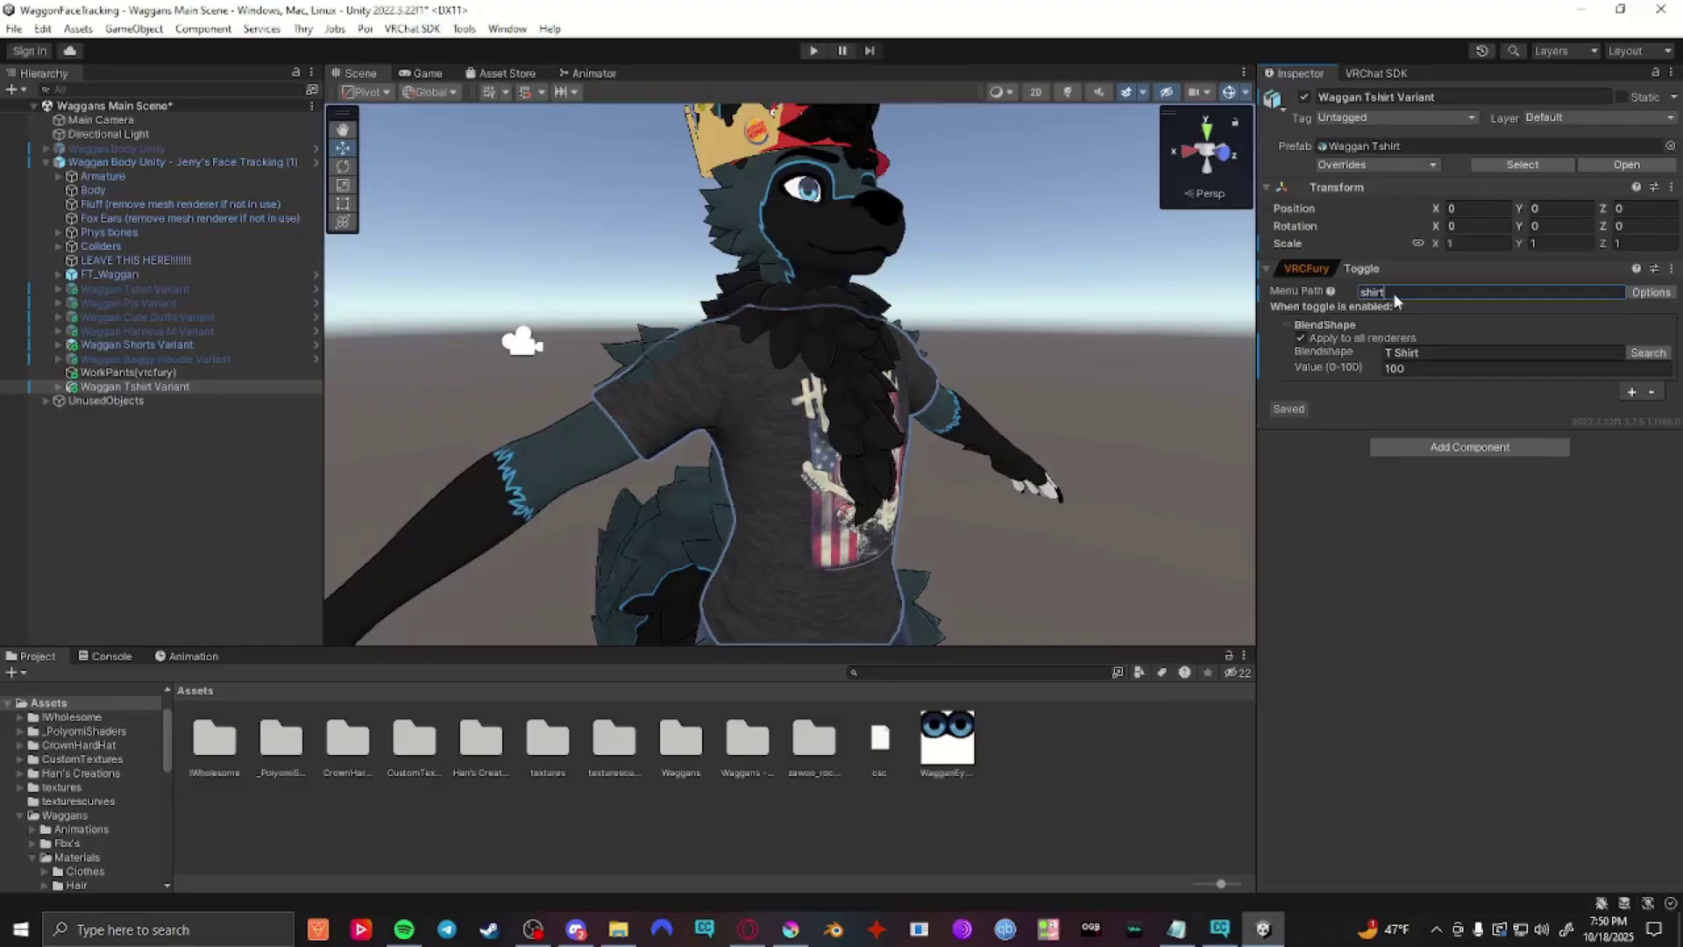
left_click(1641, 293)
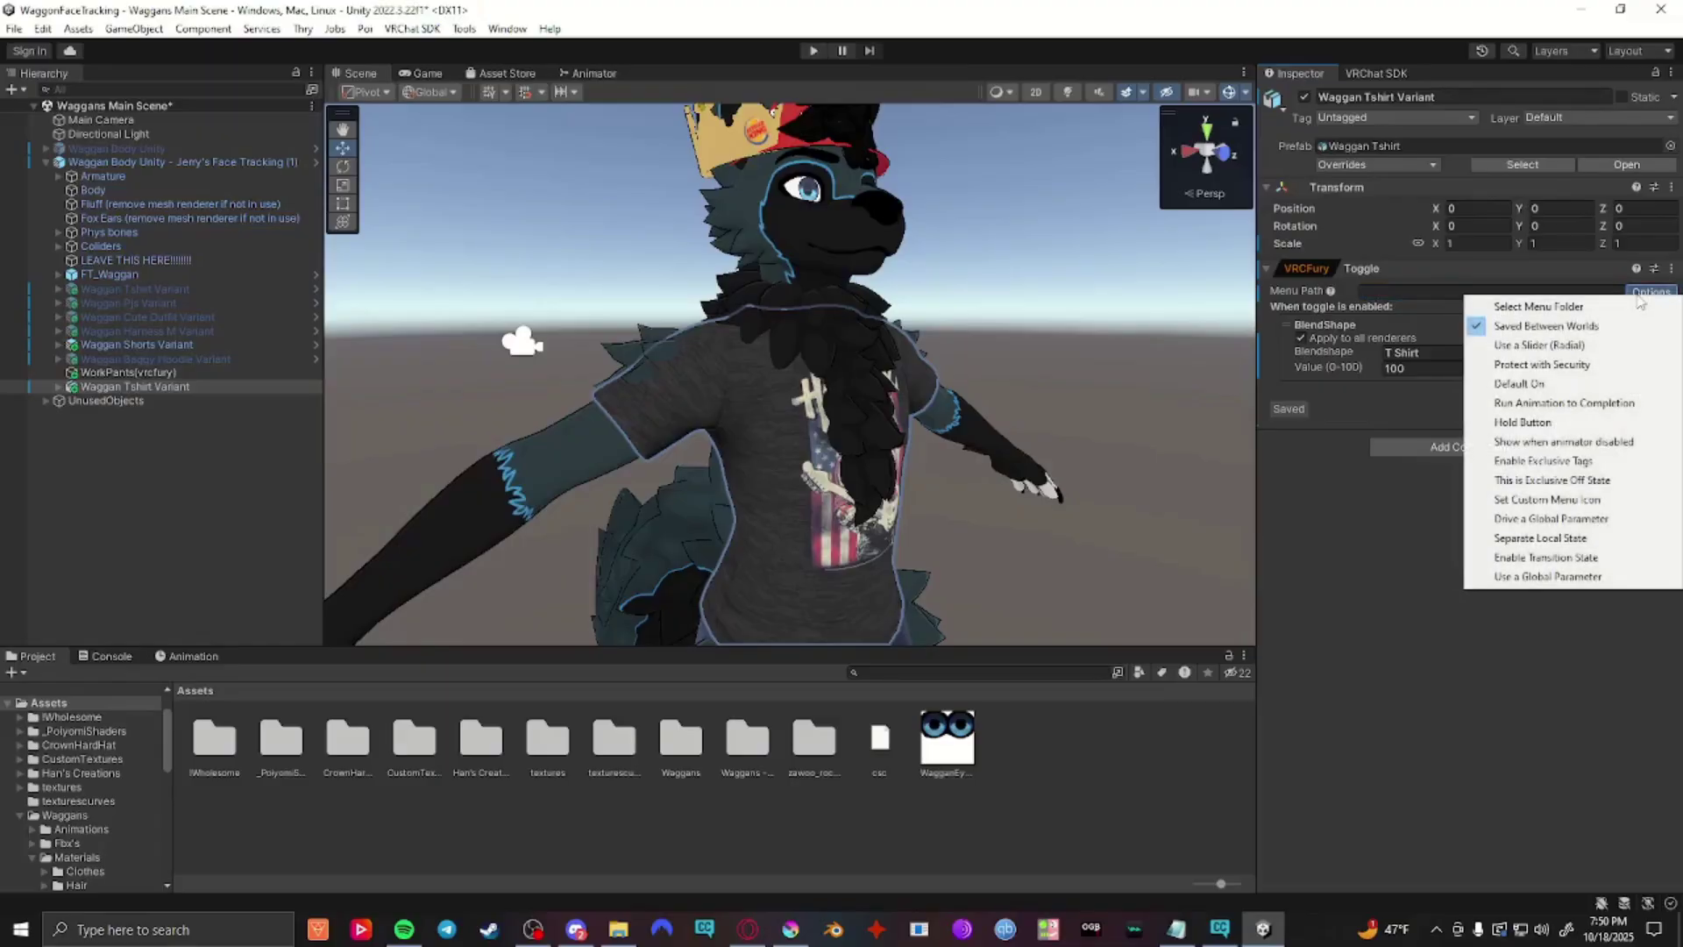
left_click(1591, 306)
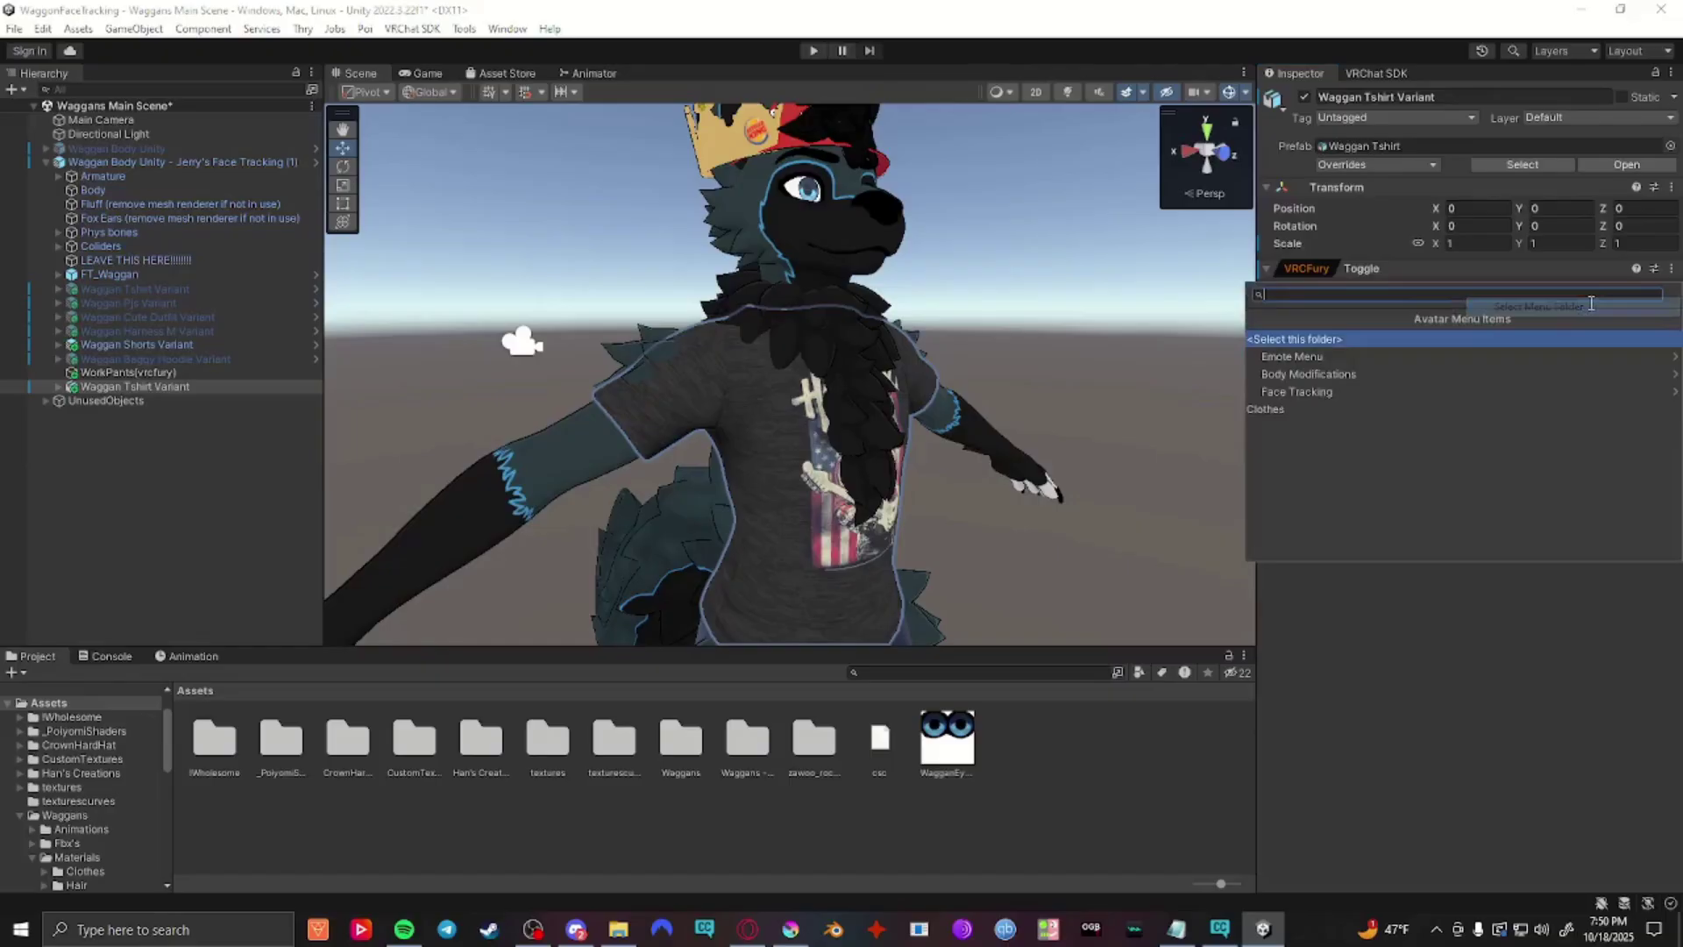
- Close the menu folder picker and add another BlendShape action to the T-shirt toggle
left_click(1312, 374)
left_click(1470, 447)
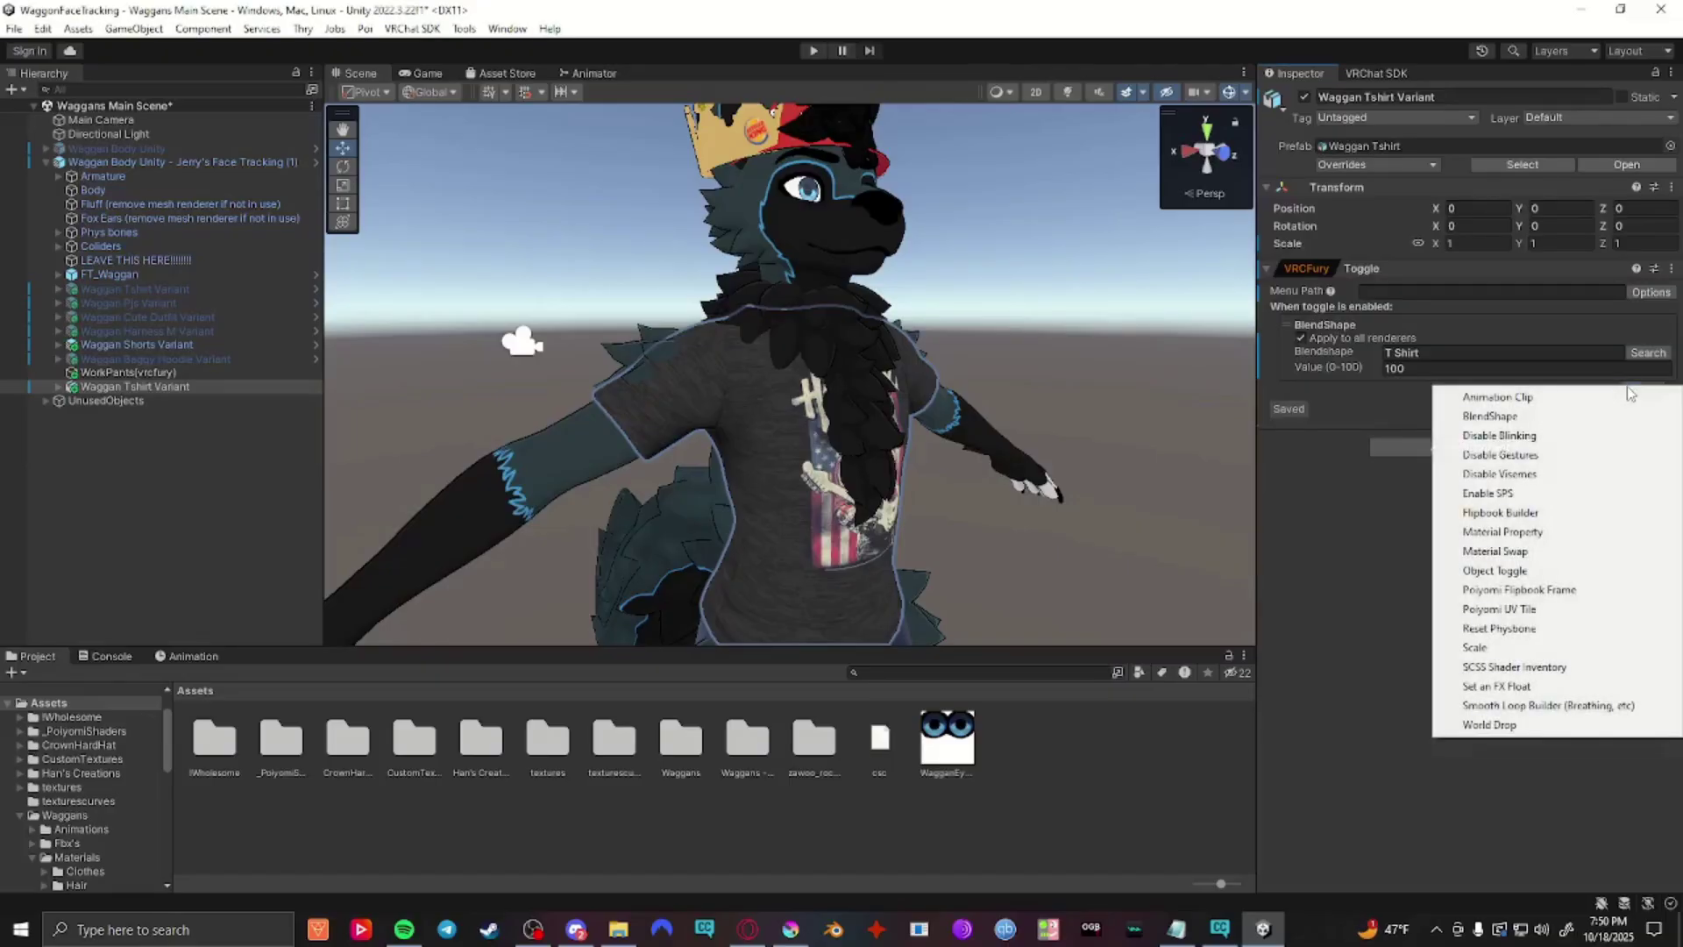
left_click(1509, 416)
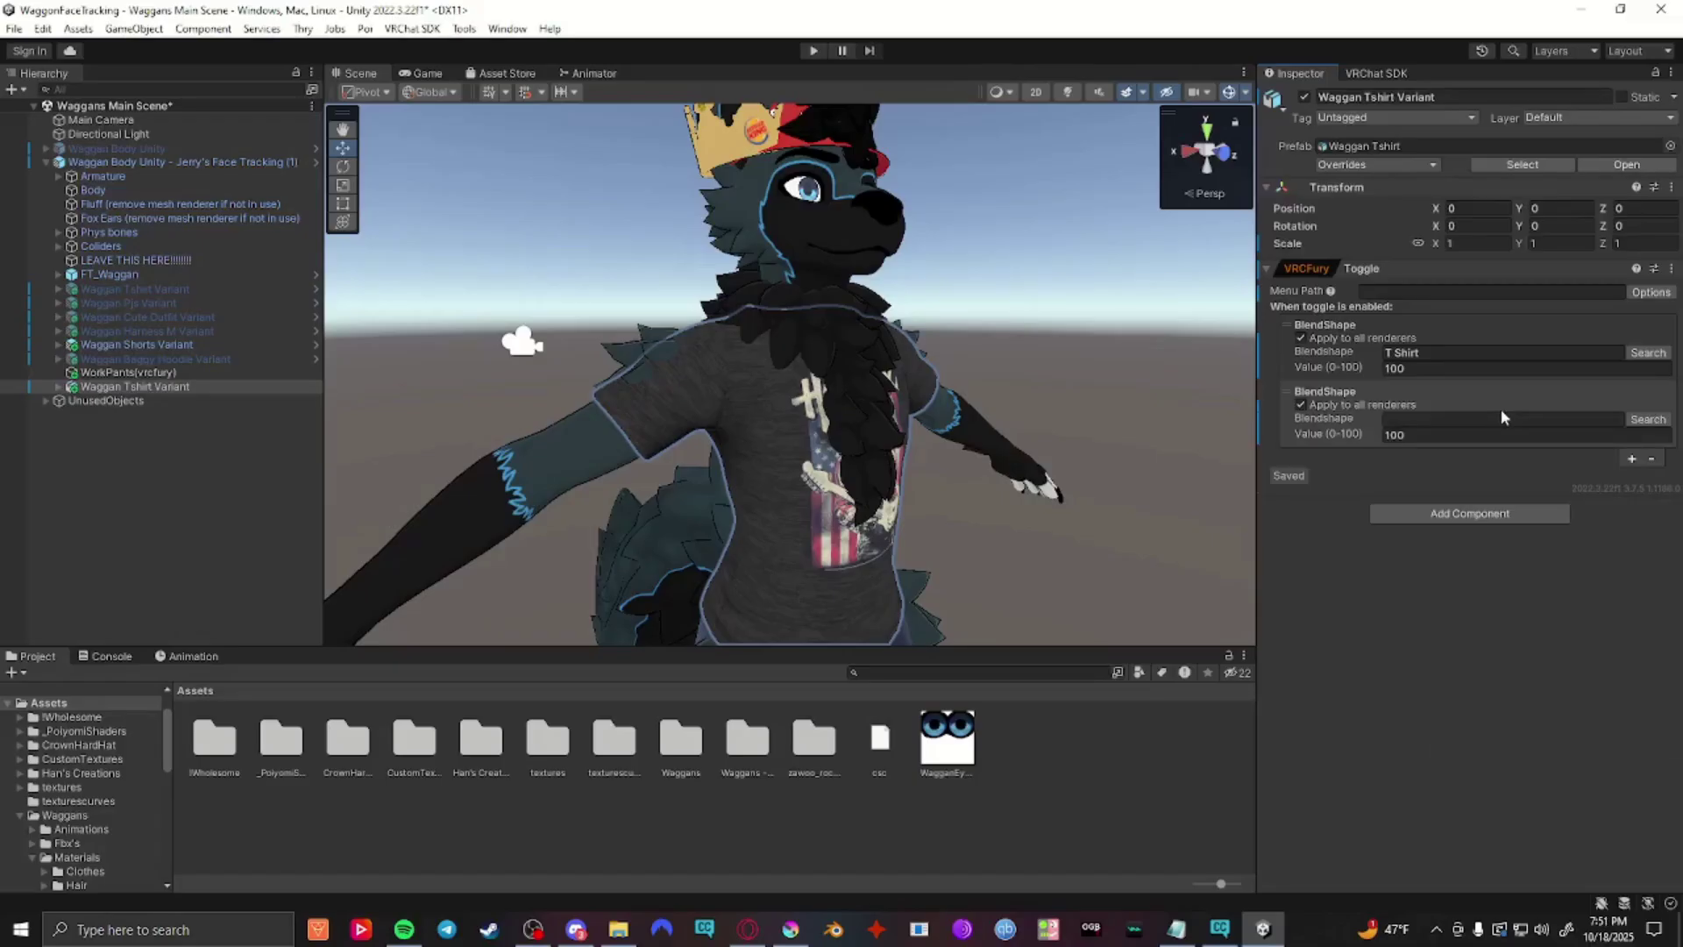